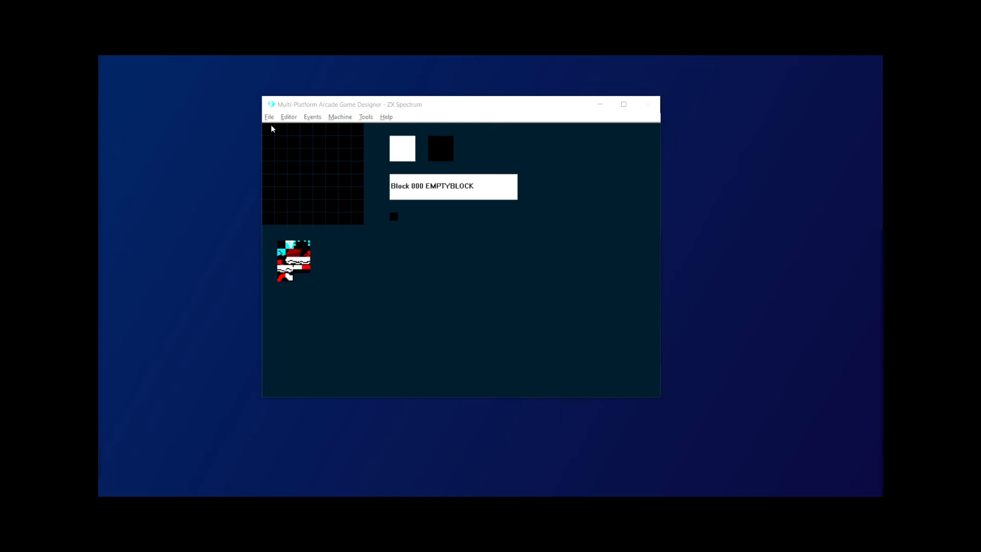
{"action": "left_click", "coordinate": [414, 153]}
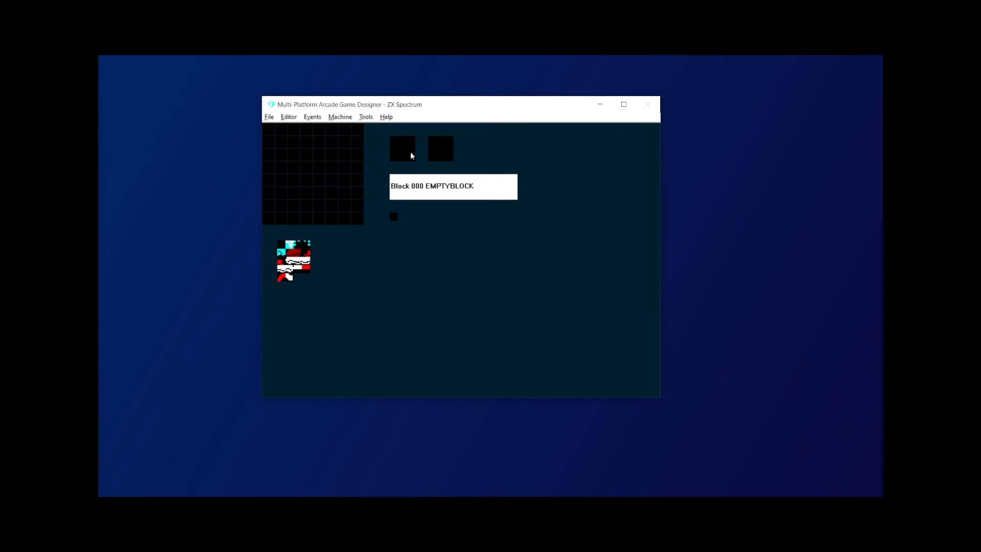
{"action": "left_click", "coordinate": [409, 151]}
{"action": "left_click", "coordinate": [410, 151]}
{"action": "left_click", "coordinate": [410, 151]}
{"action": "left_click", "coordinate": [410, 151]}
{"action": "left_click", "coordinate": [398, 149]}
{"action": "right_click", "coordinate": [398, 149]}
{"action": "left_click", "coordinate": [307, 168]}
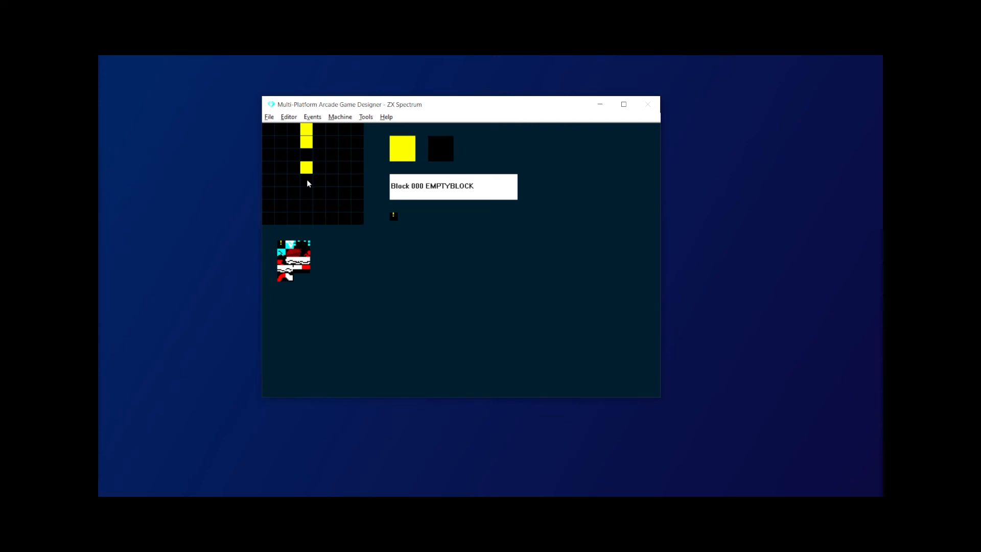
{"action": "left_click", "coordinate": [307, 179]}
{"action": "left_click", "coordinate": [305, 205]}
{"action": "left_click", "coordinate": [308, 219]}
{"action": "right_click_drag", "start_coordinate": [308, 214], "coordinate": [312, 178]}
Create a new block and draw a yellow dashed vertical string down its fourth column, using two-pixel dashes separated by one-pixel gaps
{"action": "key", "text": "Insert"}
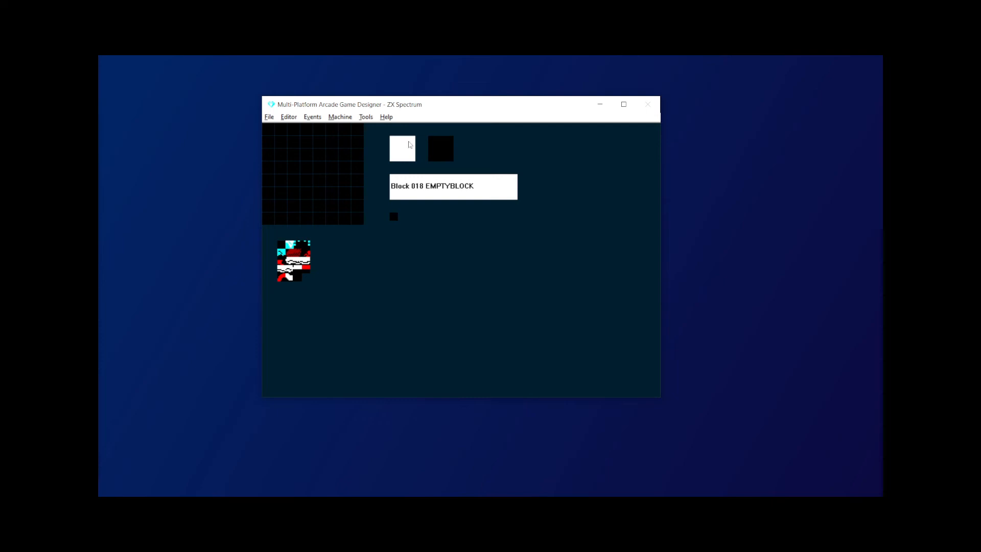
{"action": "left_click", "coordinate": [308, 143]}
{"action": "left_click", "coordinate": [306, 158]}
{"action": "left_click", "coordinate": [307, 167]}
{"action": "right_click", "coordinate": [310, 157]}
{"action": "right_click", "coordinate": [310, 169]}
{"action": "left_click", "coordinate": [311, 194]}
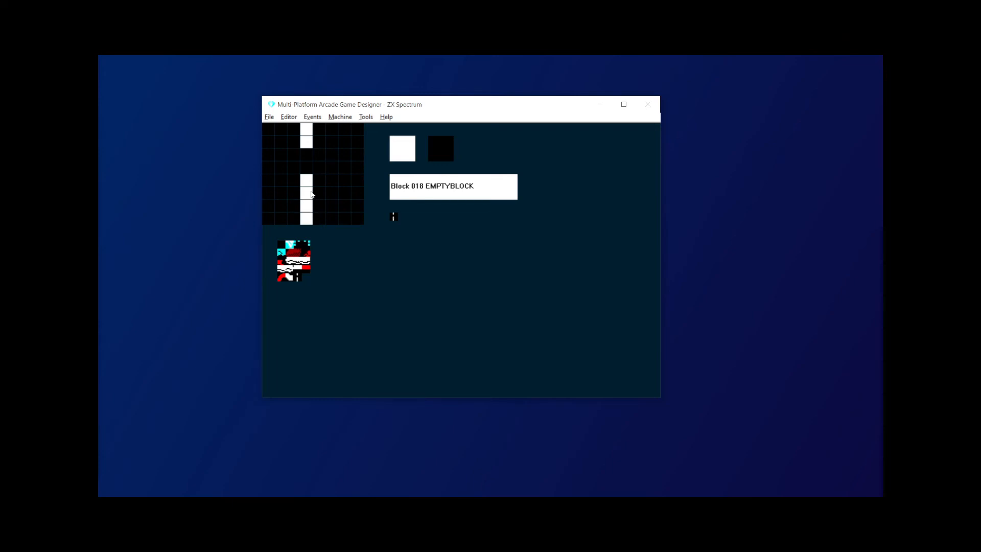
{"action": "left_click", "coordinate": [307, 168]}
{"action": "left_click", "coordinate": [399, 153]}
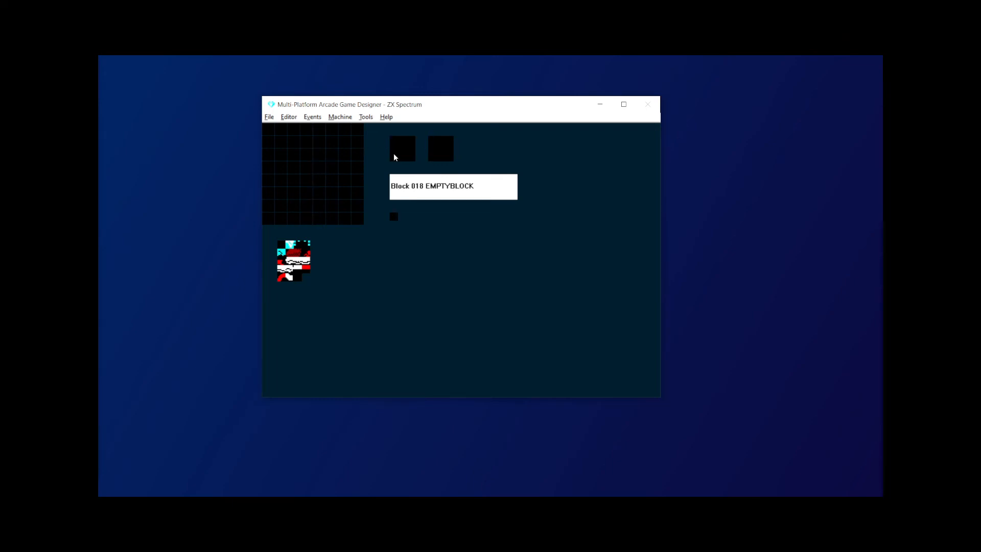
{"action": "left_click", "coordinate": [399, 154]}
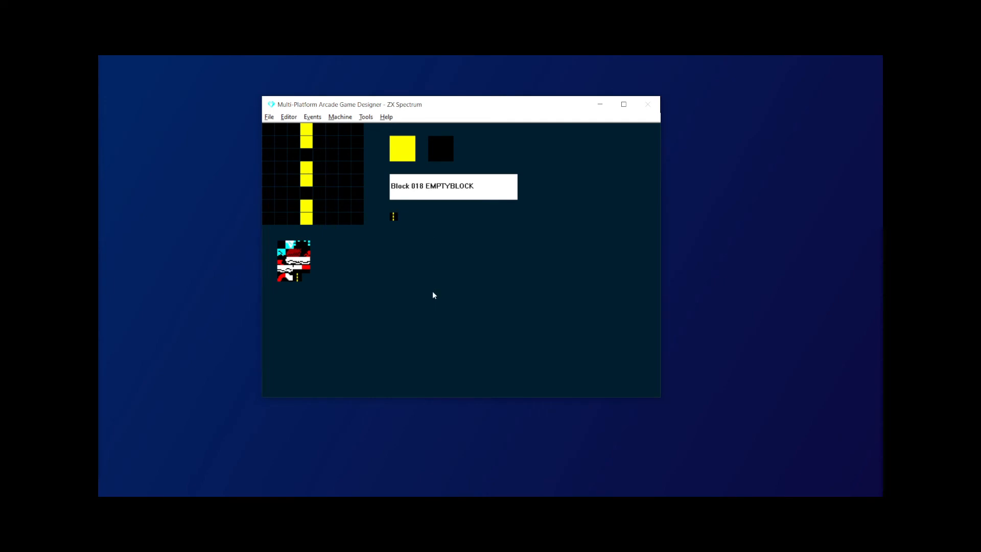
Create a new block and draw a filled round bauble seven pixels wide in it
{"action": "key", "text": "Insert"}
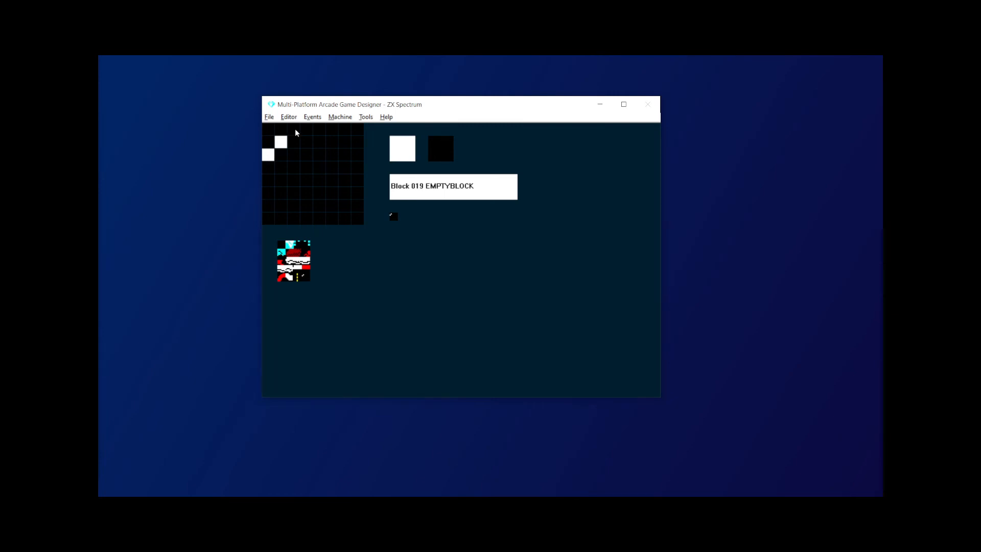
{"action": "left_click", "coordinate": [324, 128]}
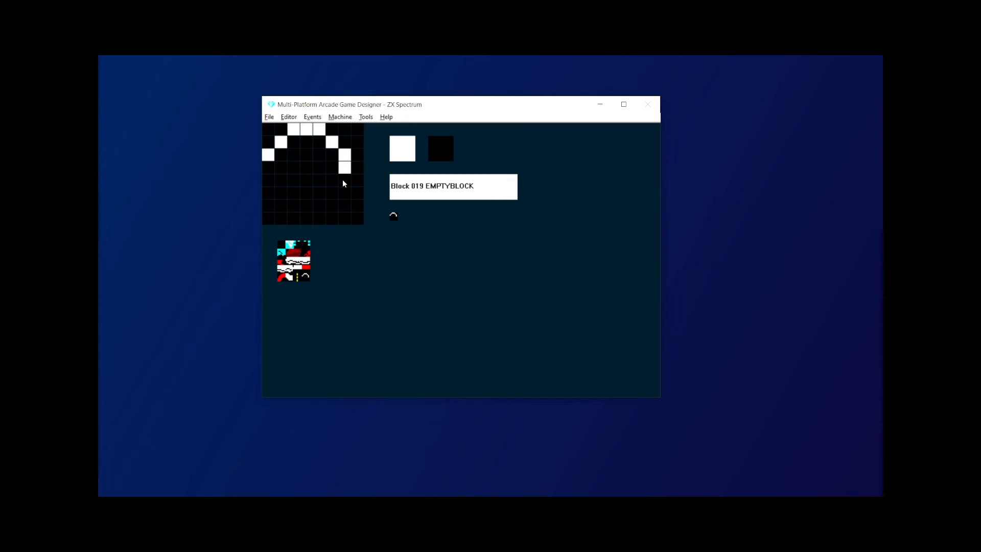
{"action": "left_click", "coordinate": [305, 206]}
{"action": "left_click", "coordinate": [269, 181]}
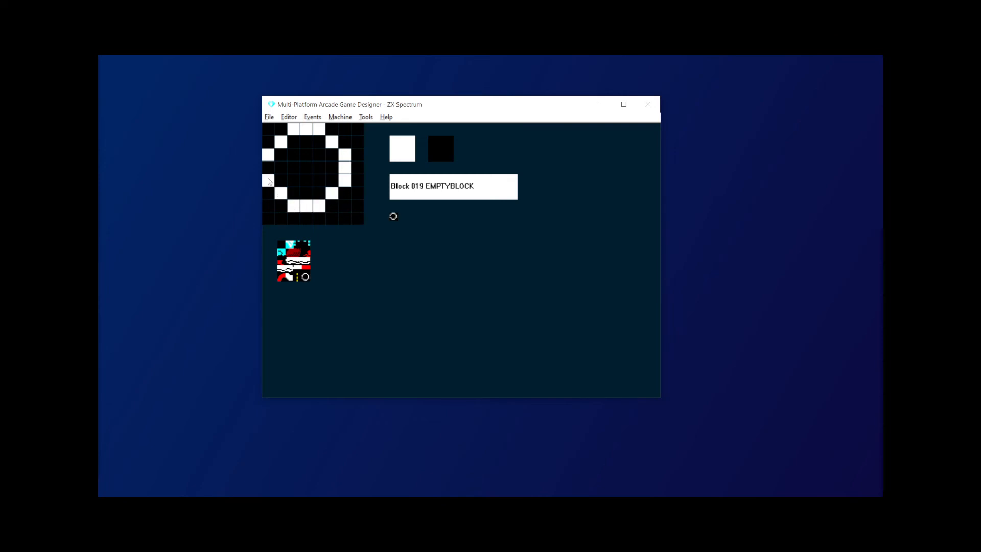
{"action": "mouse_move", "coordinate": [268, 169]}
{"action": "left_mouse_down"}
{"action": "mouse_move", "coordinate": [295, 143]}
{"action": "mouse_move", "coordinate": [331, 160]}
{"action": "mouse_move", "coordinate": [318, 193]}
{"action": "mouse_move", "coordinate": [281, 182]}
{"action": "mouse_move", "coordinate": [319, 158]}
{"action": "mouse_move", "coordinate": [296, 166]}
{"action": "mouse_move", "coordinate": [306, 171]}
{"action": "left_mouse_up"}
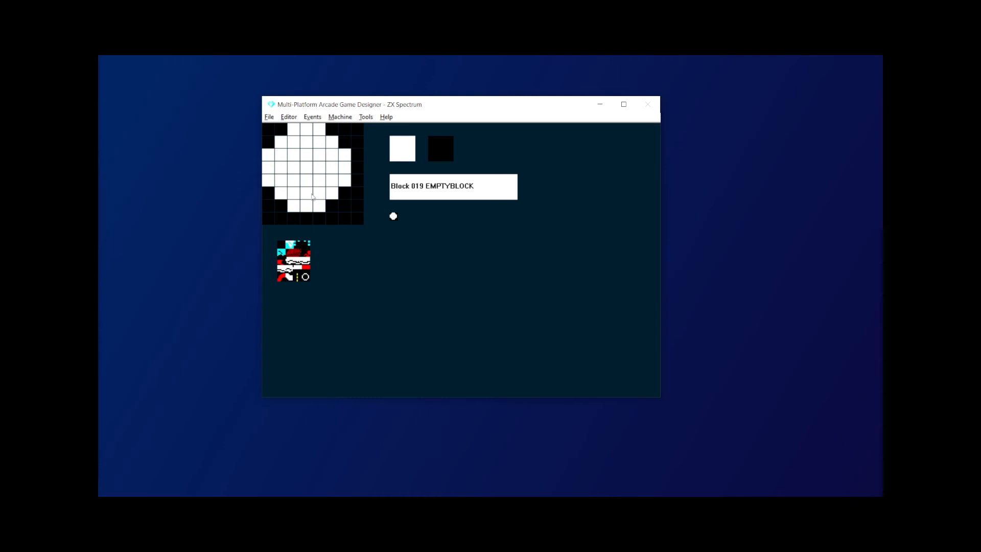
Carve a diagonal line of black shading pixels into the lower-right part of the bauble
{"action": "left_click", "coordinate": [298, 194]}
{"action": "left_click", "coordinate": [318, 193]}
{"action": "left_click", "coordinate": [308, 181]}
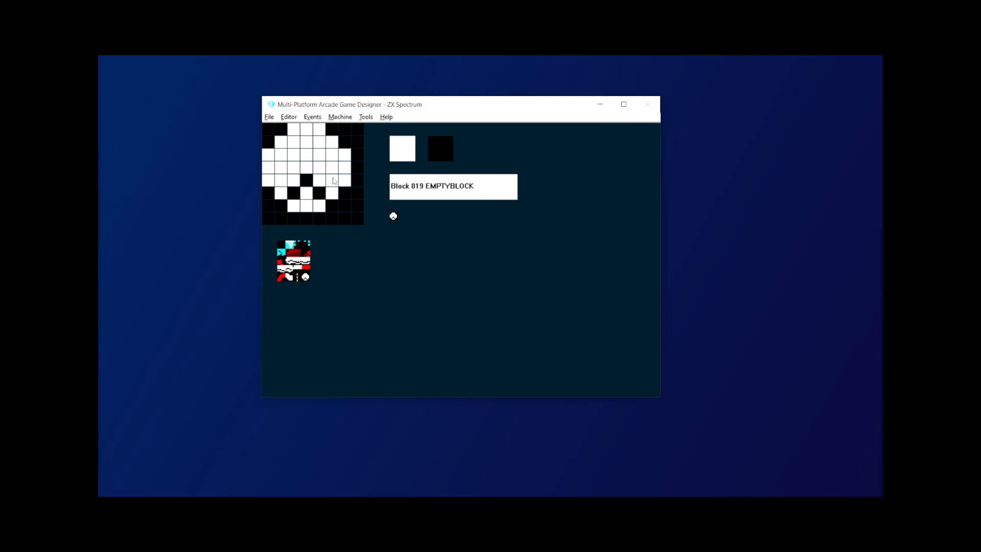
{"action": "left_click", "coordinate": [319, 168]}
{"action": "left_click", "coordinate": [331, 158]}
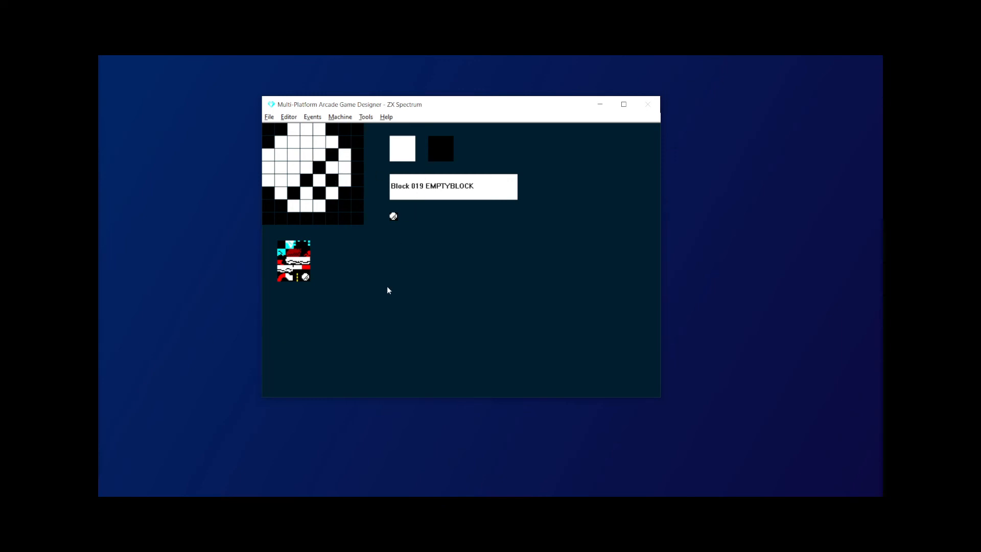
Look up the block editor's shortcuts in the help and colour the bauble block yellow
{"action": "left_click", "coordinate": [405, 154]}
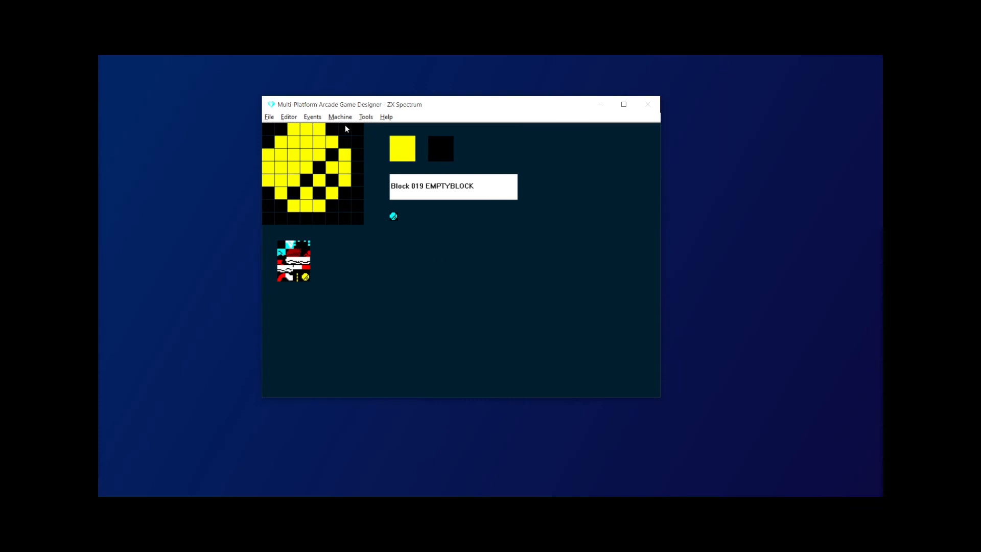
{"action": "left_click", "coordinate": [386, 116]}
{"action": "left_click", "coordinate": [400, 151]}
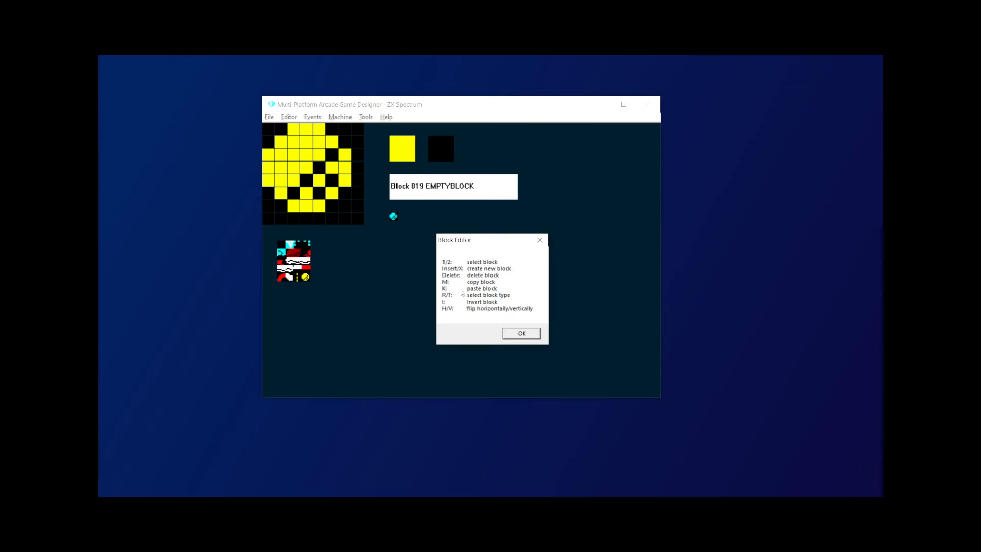
{"action": "left_click", "coordinate": [526, 335]}
{"action": "key", "text": "v"}
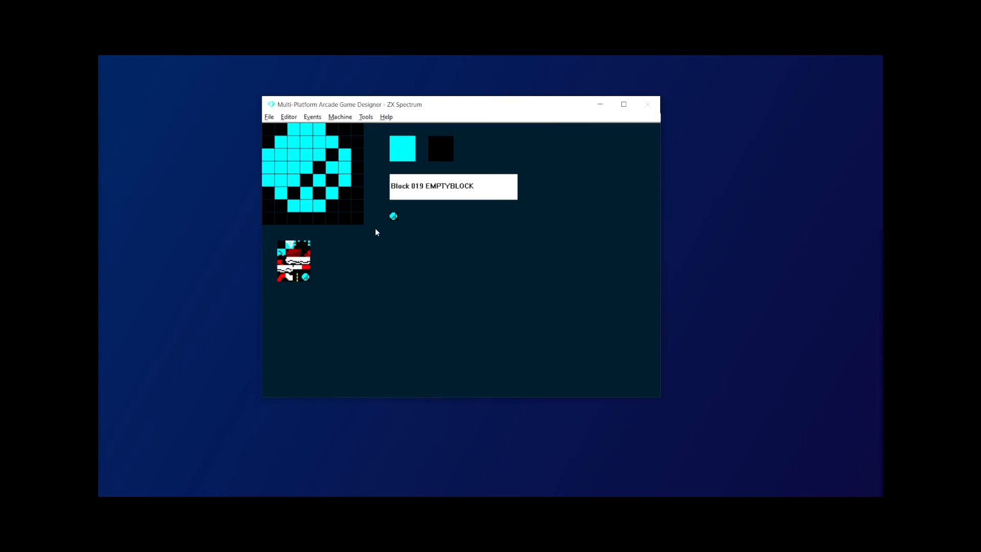
{"action": "right_click", "coordinate": [402, 148]}
{"action": "left_click", "coordinate": [402, 148]}
{"action": "left_click", "coordinate": [402, 149]}
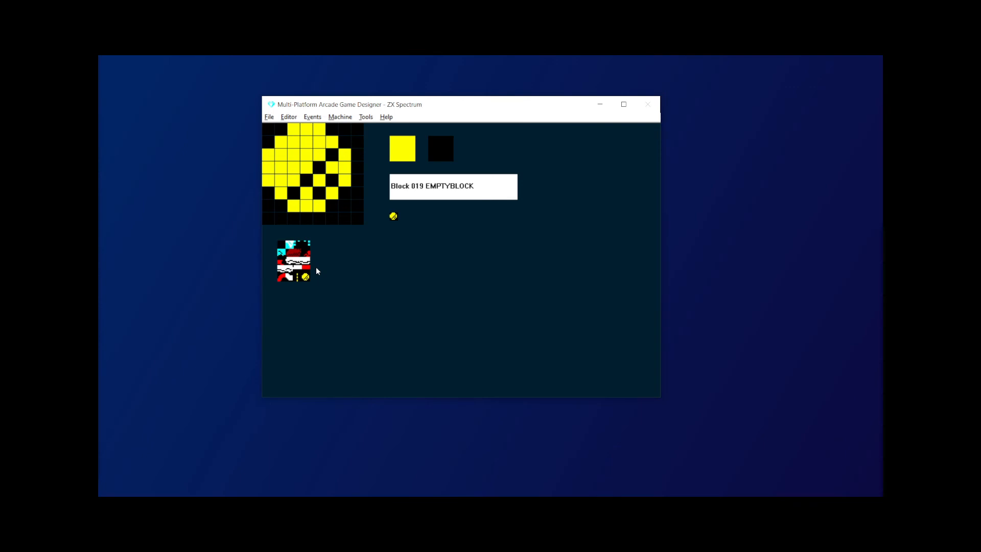
Paste a copy of the bauble into a new block and colour it cyan
{"action": "key", "text": "Insert"}
{"action": "key", "text": "p"}
{"action": "right_click", "coordinate": [411, 145]}
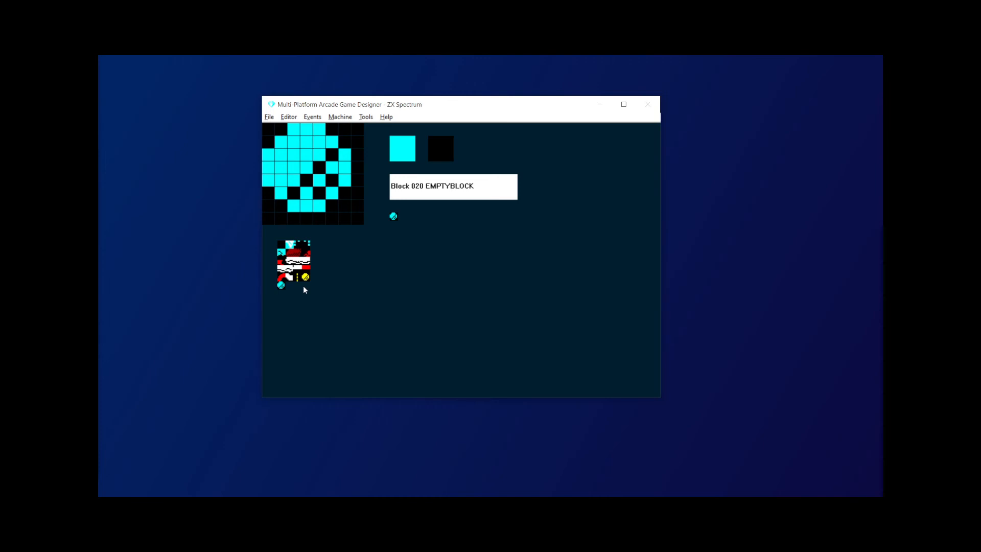
Paste another copy of the bauble into a new block and colour it magenta
{"action": "key", "text": "Insert"}
{"action": "key", "text": "p"}
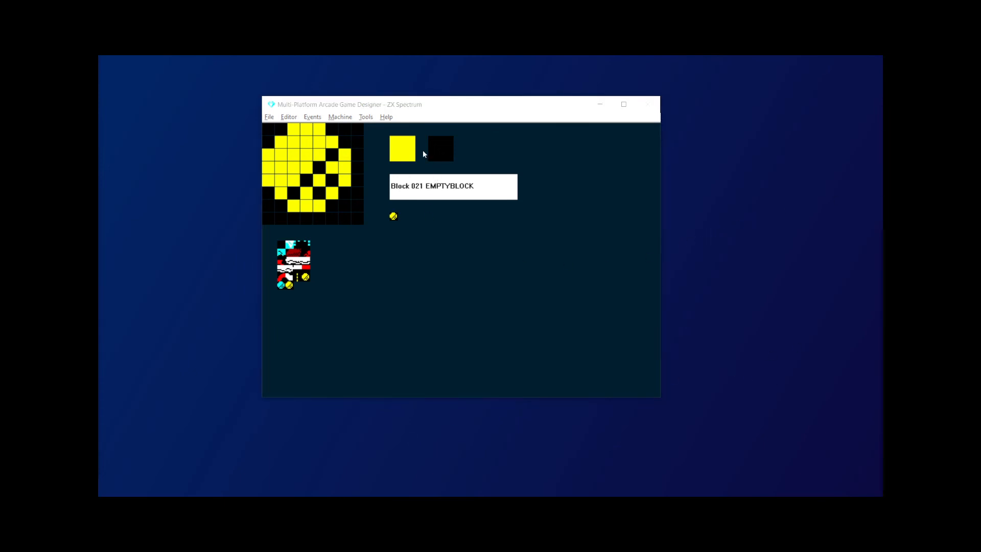
{"action": "left_click", "coordinate": [403, 150]}
{"action": "left_click", "coordinate": [403, 150]}
{"action": "right_click", "coordinate": [403, 147]}
{"action": "right_click", "coordinate": [403, 148]}
{"action": "right_click", "coordinate": [403, 148]}
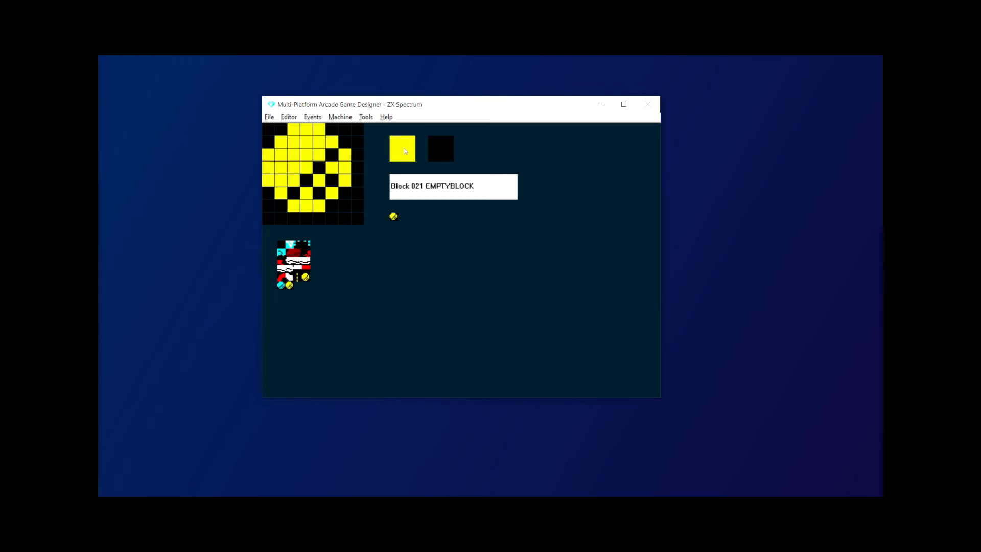
{"action": "right_click", "coordinate": [403, 148]}
{"action": "right_click", "coordinate": [403, 147]}
{"action": "right_click", "coordinate": [405, 151]}
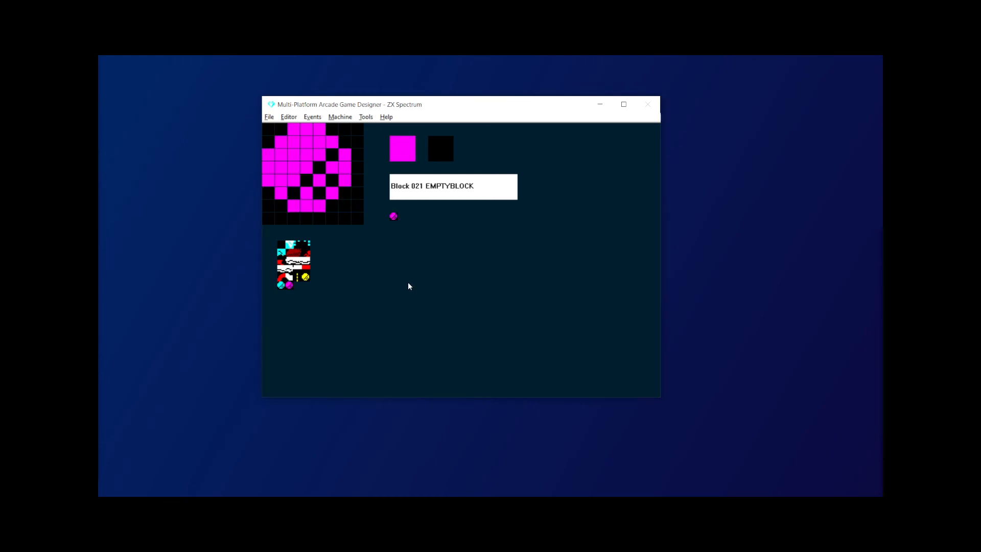
Paste one more bauble copy into a new block and colour it red
{"action": "key", "text": "Insert"}
{"action": "key", "text": "ctrl+v"}
{"action": "right_click", "coordinate": [407, 147]}
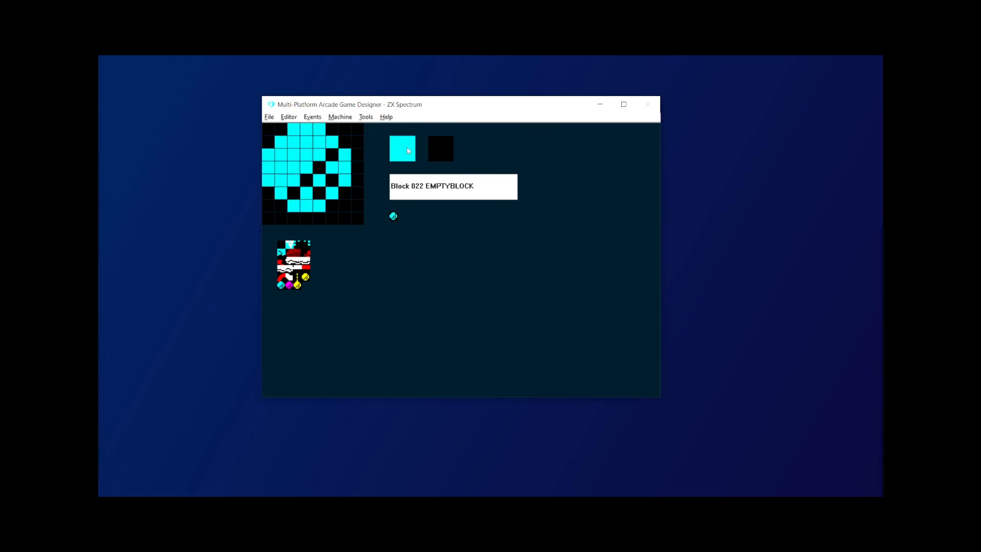
{"action": "right_click", "coordinate": [407, 147]}
{"action": "right_click", "coordinate": [407, 147]}
{"action": "right_click", "coordinate": [407, 147]}
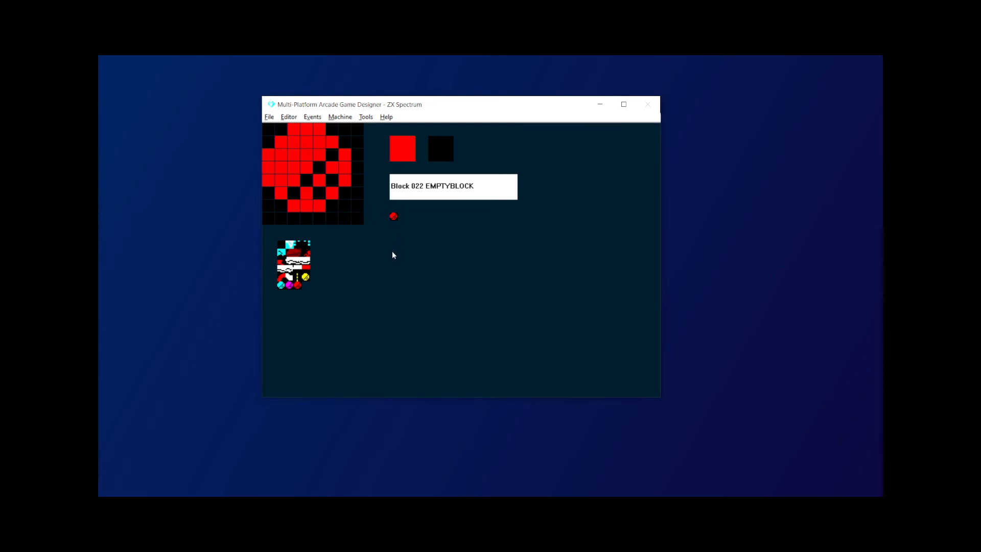
Create a new block and draw a white V-shaped icicle outline with a notched top in it
{"action": "key", "text": "Insert"}
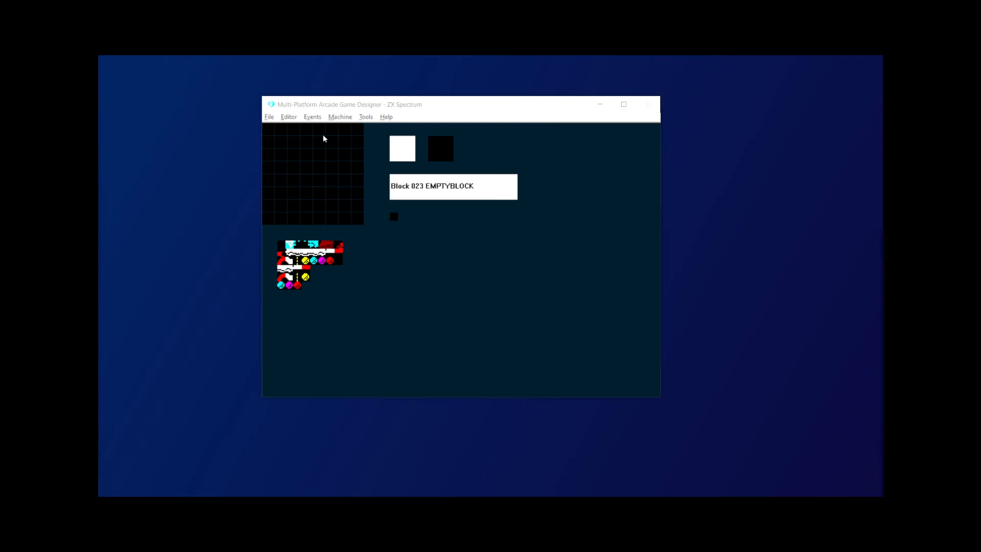
{"action": "left_click", "coordinate": [281, 129]}
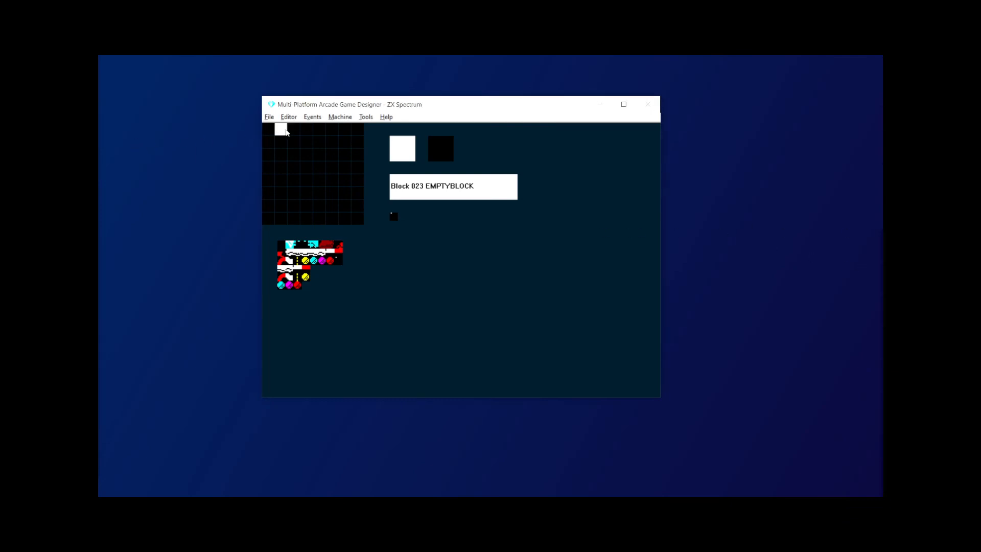
{"action": "left_click", "coordinate": [292, 141]}
{"action": "left_click", "coordinate": [294, 157]}
{"action": "mouse_move", "coordinate": [294, 156]}
{"action": "left_mouse_down"}
{"action": "mouse_move", "coordinate": [308, 210]}
{"action": "mouse_move", "coordinate": [333, 194]}
{"action": "mouse_move", "coordinate": [357, 129]}
{"action": "left_mouse_up"}
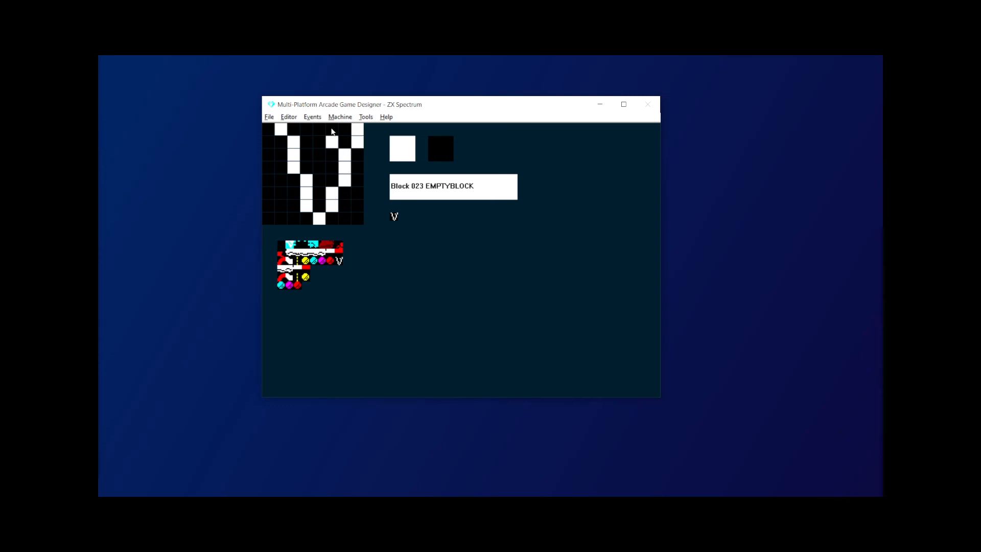
{"action": "left_click", "coordinate": [331, 129]}
Set the icicle block's type to DEADLYBLOCK
{"action": "left_click", "coordinate": [454, 189]}
{"action": "left_click", "coordinate": [454, 189]}
{"action": "left_click", "coordinate": [456, 190]}
{"action": "left_click", "coordinate": [456, 190]}
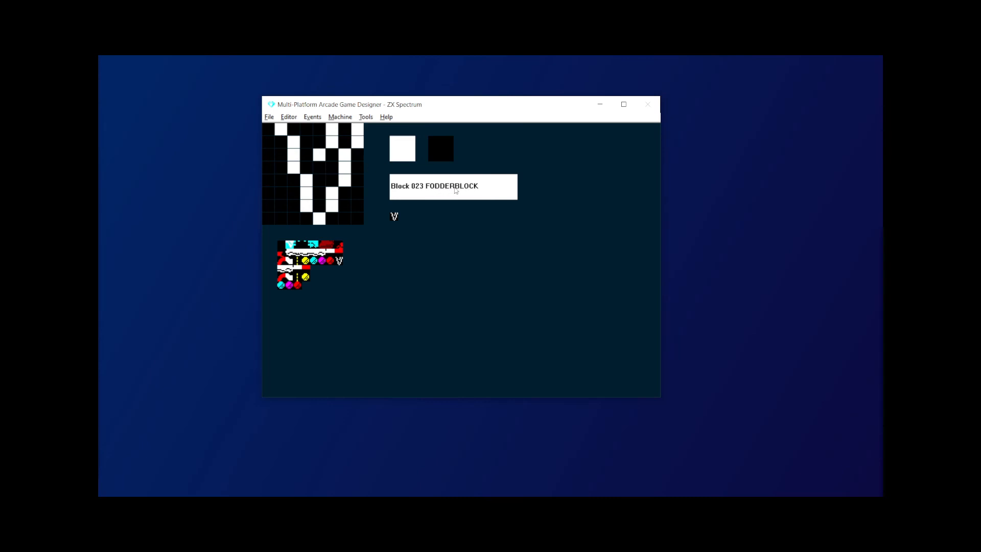
{"action": "left_click", "coordinate": [456, 190]}
Save the project as ChristmasGame.apj, replacing the existing file
{"action": "left_click", "coordinate": [270, 117]}
{"action": "left_click", "coordinate": [303, 151]}
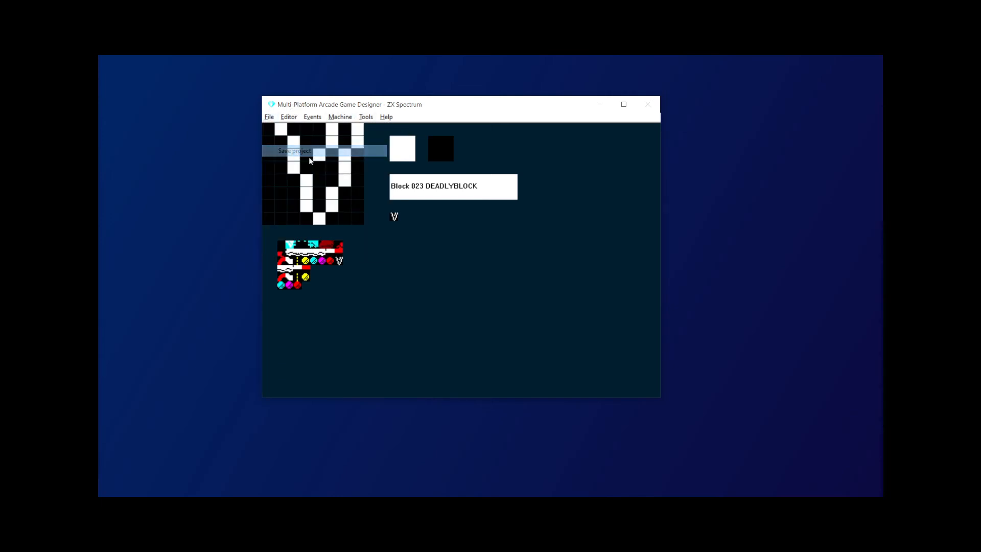
{"action": "double_click", "coordinate": [392, 198]}
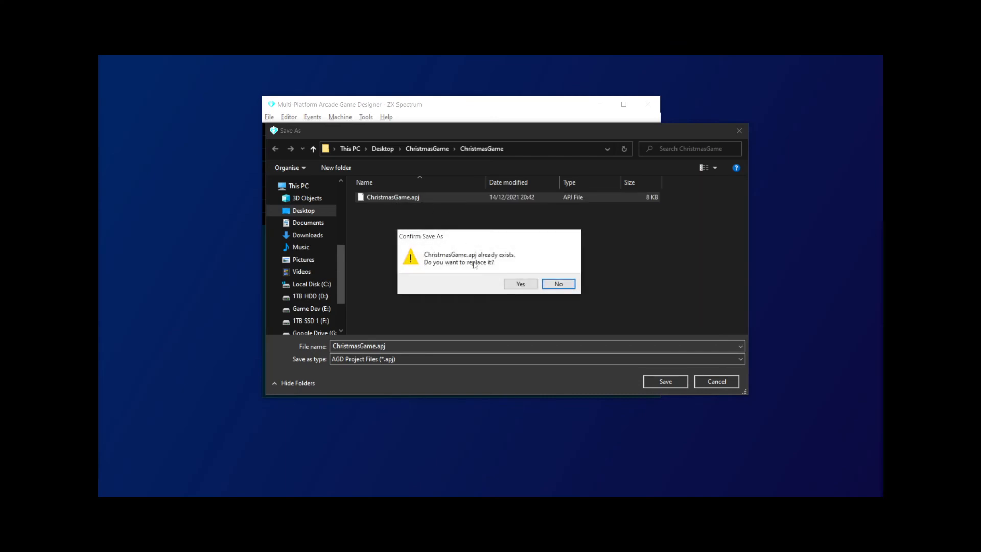
{"action": "left_click", "coordinate": [519, 283]}
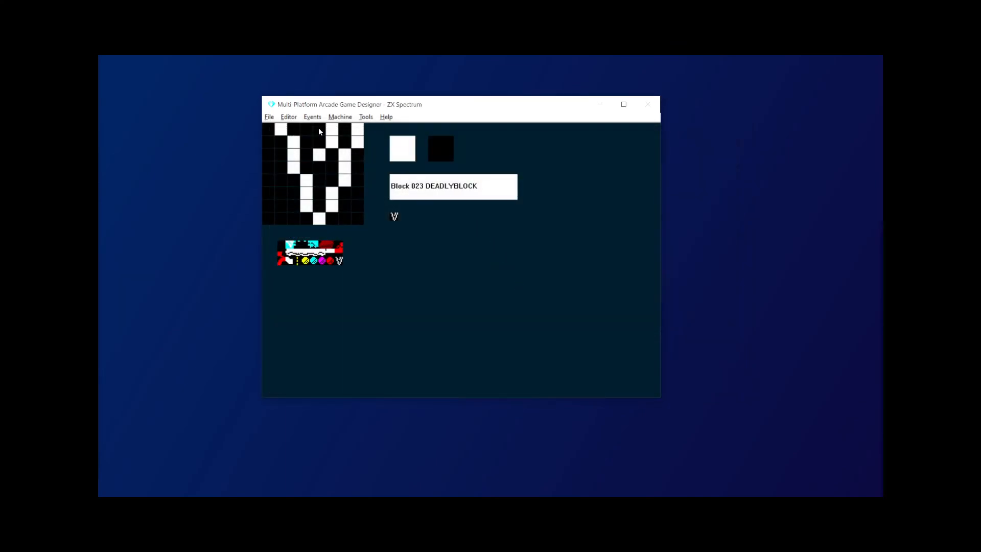
Open the screen editor and place the icicle deadly block beneath the long snowy platform on Screen 00
{"action": "left_click", "coordinate": [289, 117]}
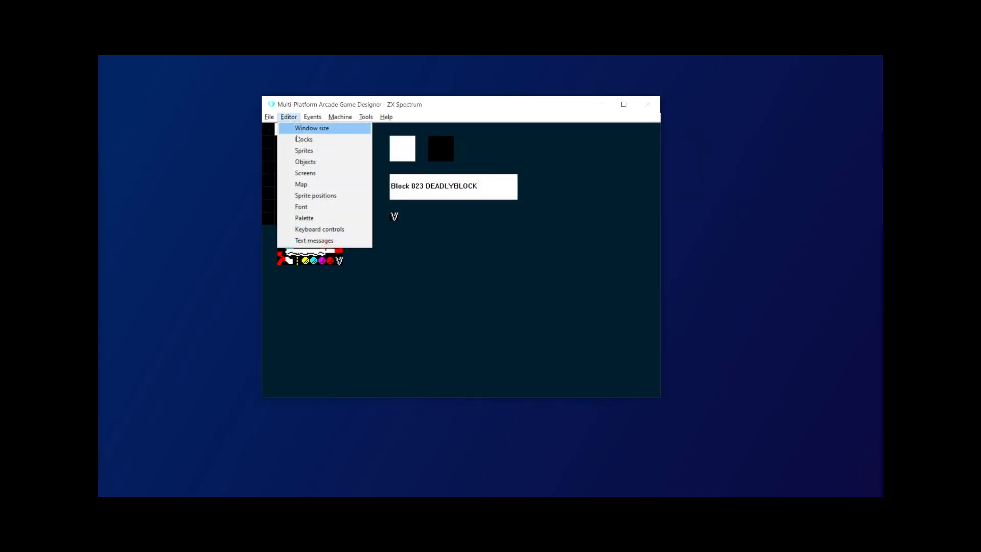
{"action": "left_click", "coordinate": [302, 173]}
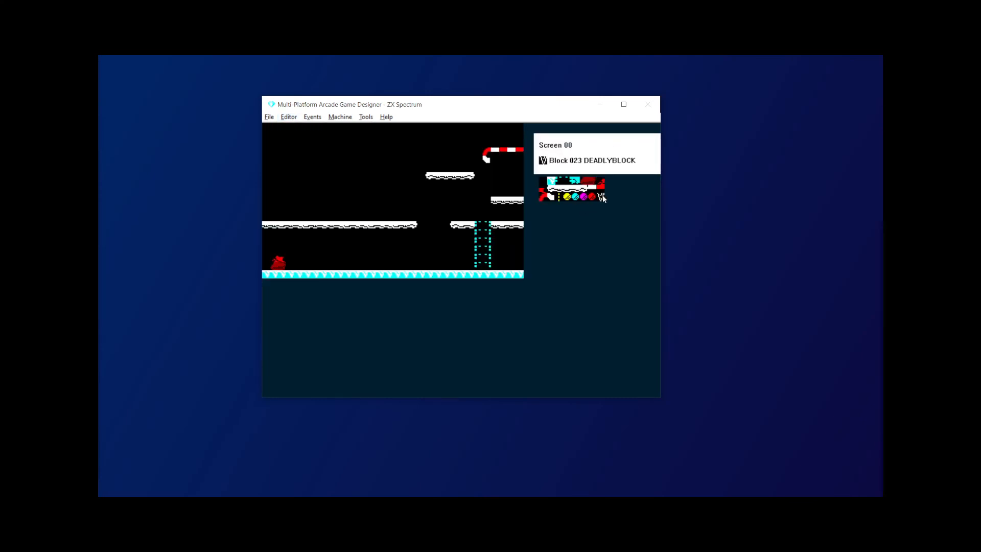
{"action": "left_click", "coordinate": [365, 234]}
Examine the Player event code through to its IF DEADLY block, then close it
{"action": "left_click", "coordinate": [311, 118]}
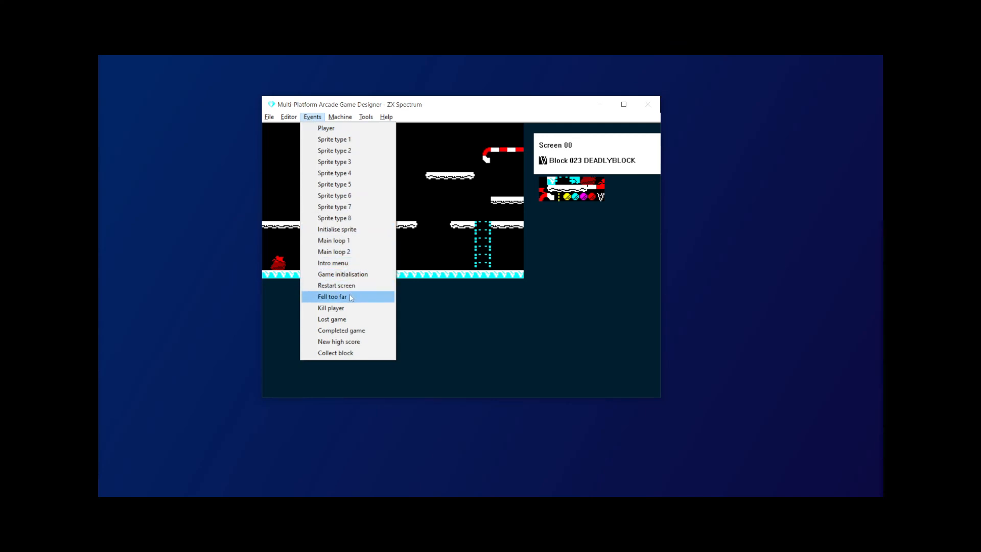
{"action": "left_click", "coordinate": [328, 130]}
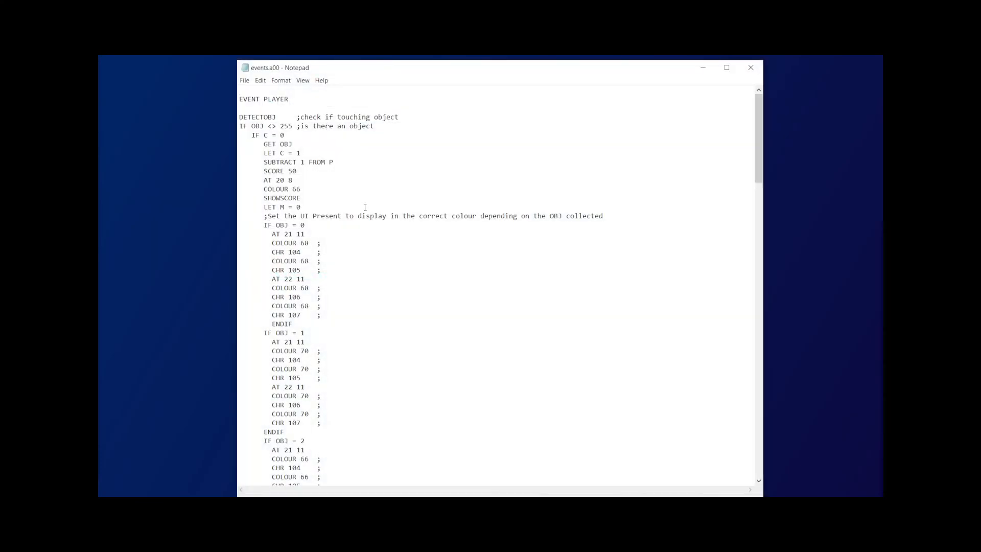
{"action": "scroll", "coordinate": [365, 207], "scroll_direction": "down", "scroll_amount": 20}
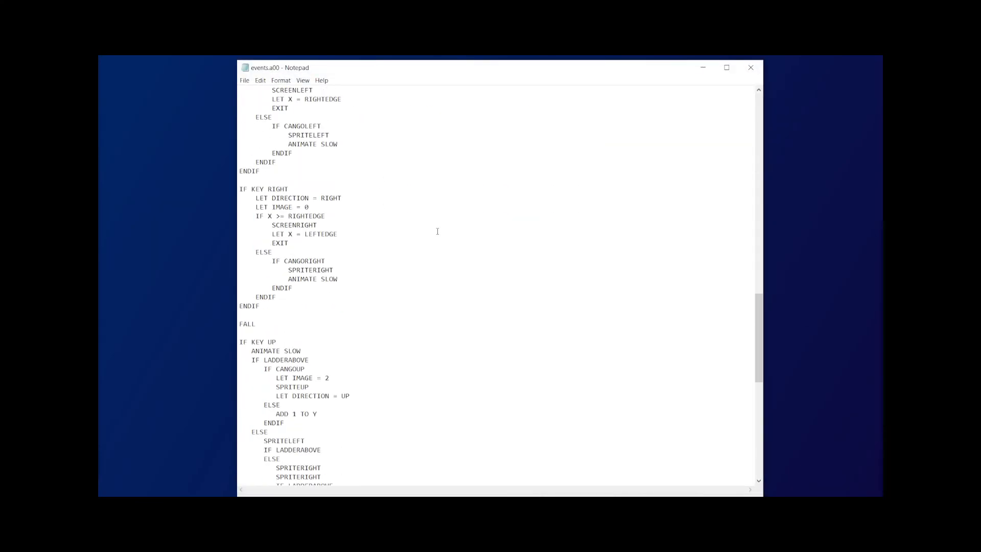
{"action": "scroll", "coordinate": [437, 231], "scroll_direction": "down", "scroll_amount": 4}
{"action": "scroll", "coordinate": [439, 230], "scroll_direction": "up", "scroll_amount": 4}
{"action": "scroll", "coordinate": [442, 229], "scroll_direction": "down", "scroll_amount": 6}
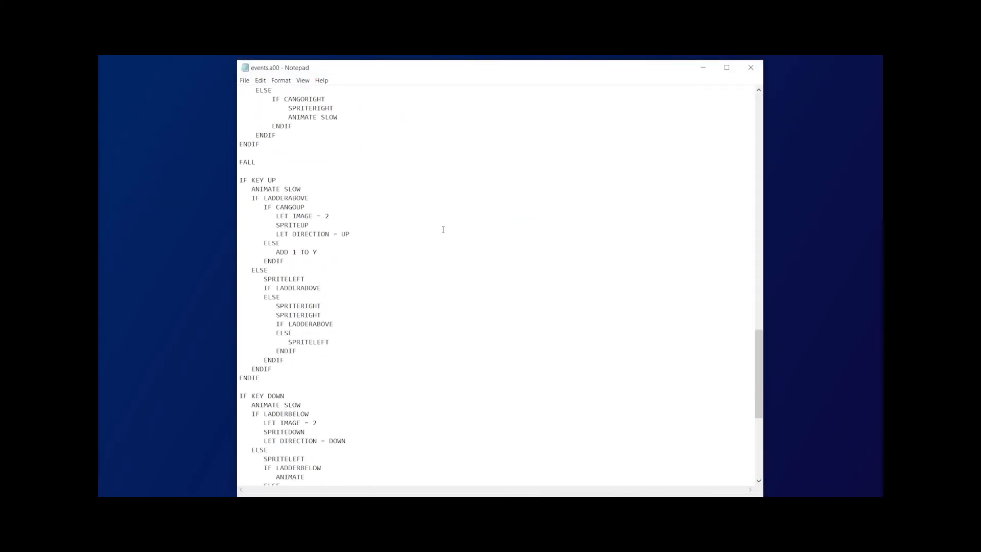
{"action": "scroll", "coordinate": [444, 229], "scroll_direction": "down", "scroll_amount": 10}
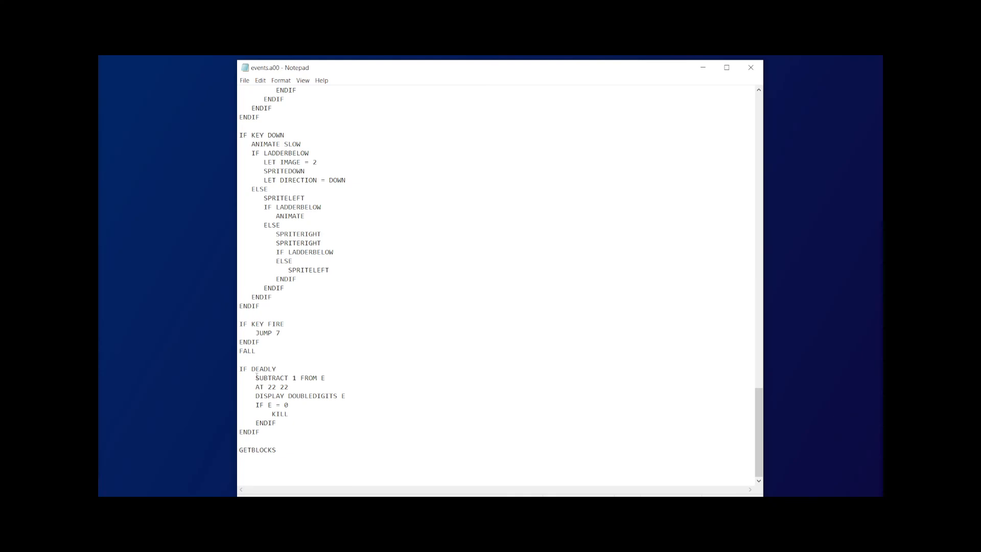
{"action": "scroll", "coordinate": [346, 217], "scroll_direction": "up", "scroll_amount": 20}
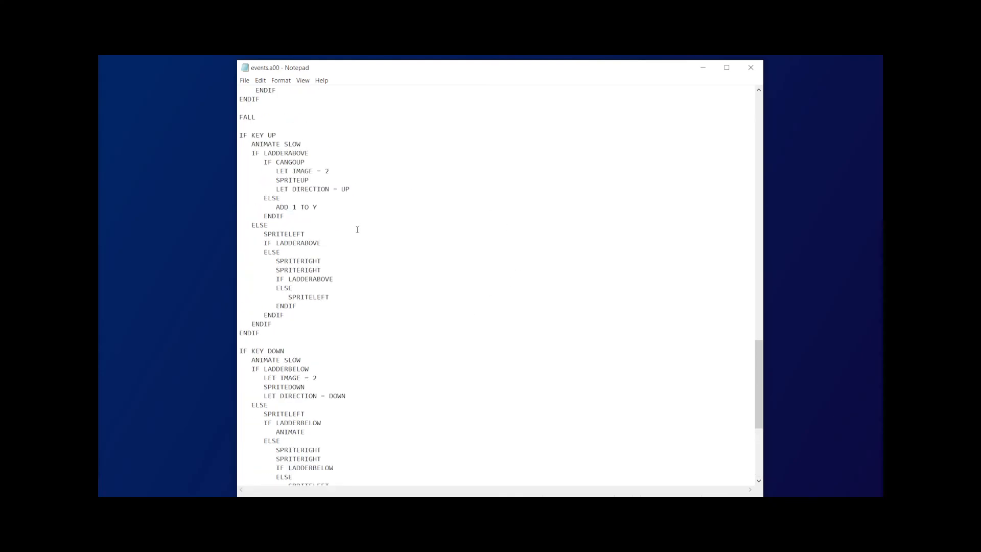
{"action": "left_click", "coordinate": [750, 67]}
Copy the lines from LET K = 50 through EXPLODE 40 in the Sprite type 1 event's IF COLLISION PLAYER block and close the file
{"action": "left_click", "coordinate": [312, 117]}
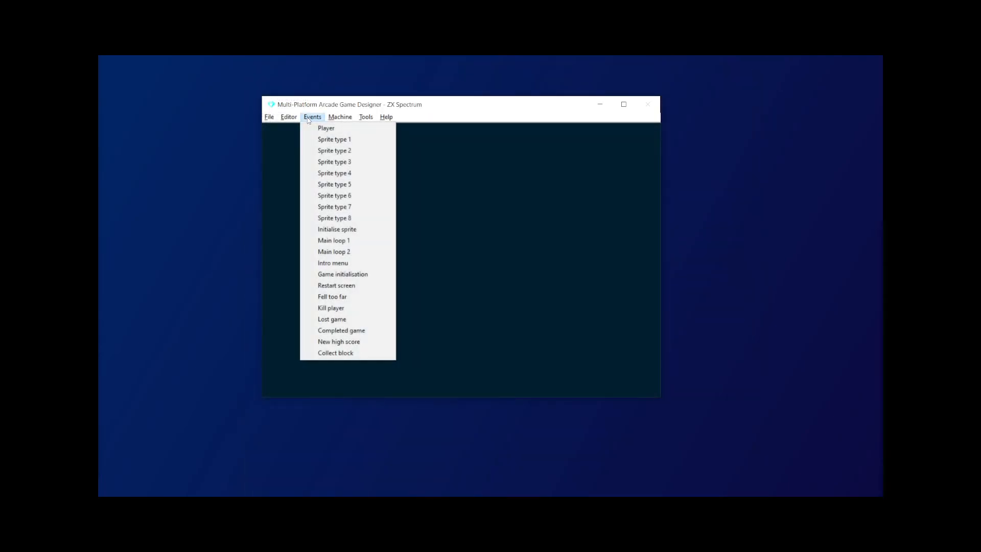
{"action": "left_click", "coordinate": [332, 139]}
{"action": "scroll", "coordinate": [314, 324], "scroll_direction": "down", "scroll_amount": 1}
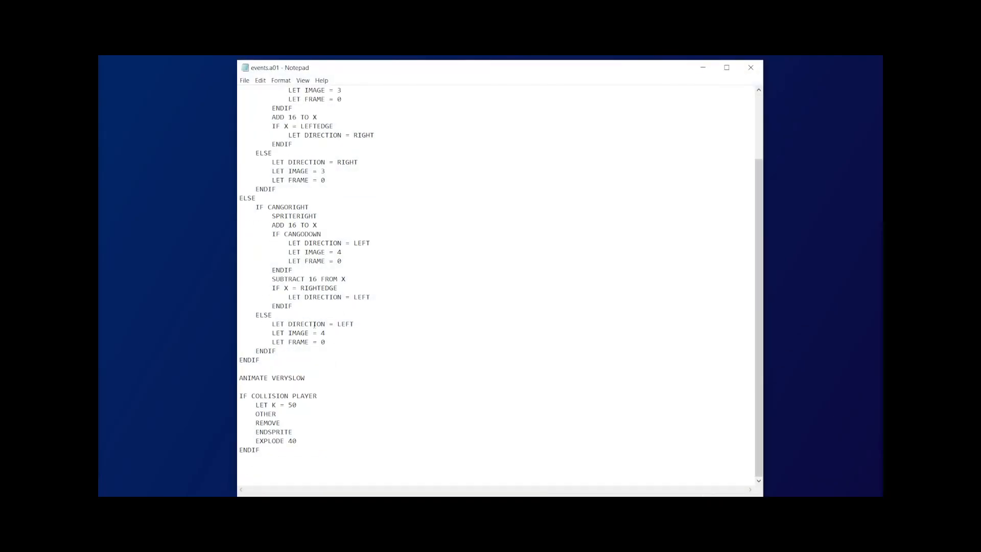
{"action": "left_click_drag", "start_coordinate": [254, 408], "coordinate": [302, 437]}
{"action": "key", "text": "ctrl+c"}
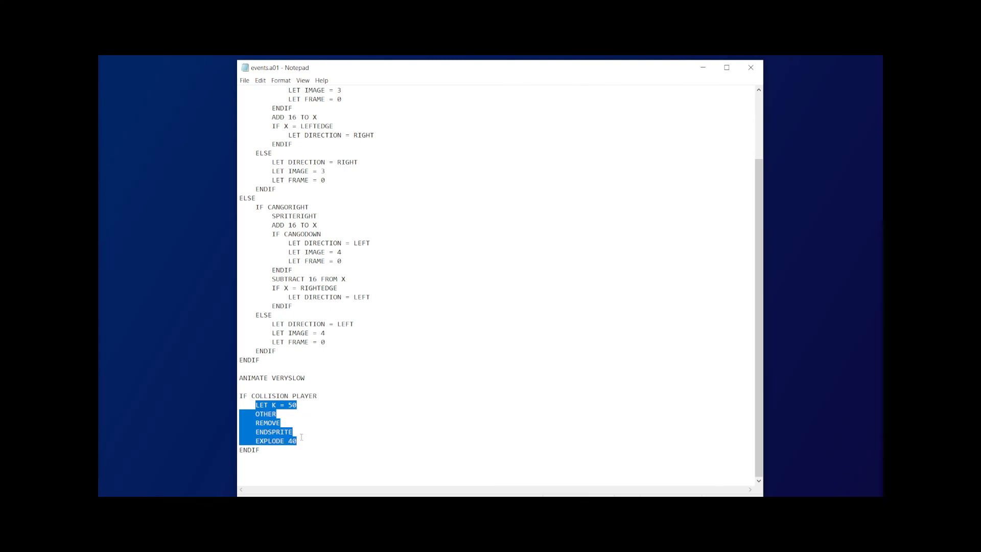
{"action": "left_click", "coordinate": [758, 68]}
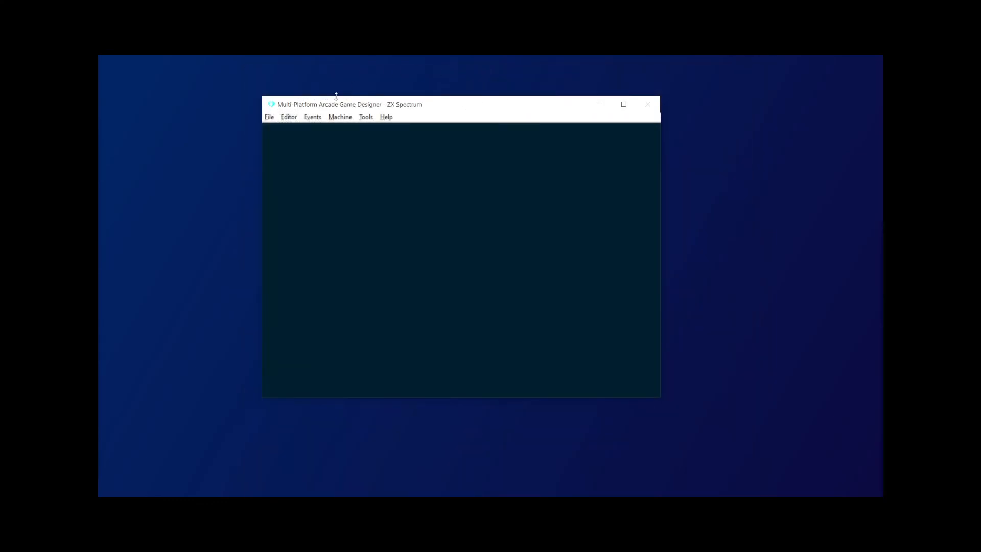
Replace the contents of the Player event's IF DEADLY block with the copied collision code and close the event file
{"action": "left_click", "coordinate": [311, 116]}
{"action": "left_click", "coordinate": [328, 127]}
{"action": "scroll", "coordinate": [321, 379], "scroll_direction": "down", "scroll_amount": 15}
{"action": "scroll", "coordinate": [321, 379], "scroll_direction": "down", "scroll_amount": 20}
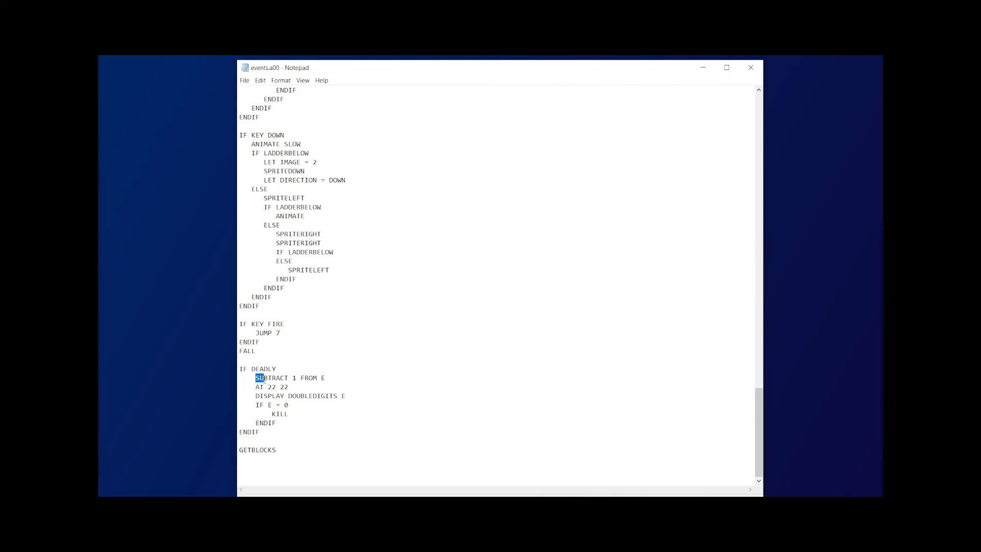
{"action": "left_click_drag", "start_coordinate": [264, 380], "coordinate": [289, 409]}
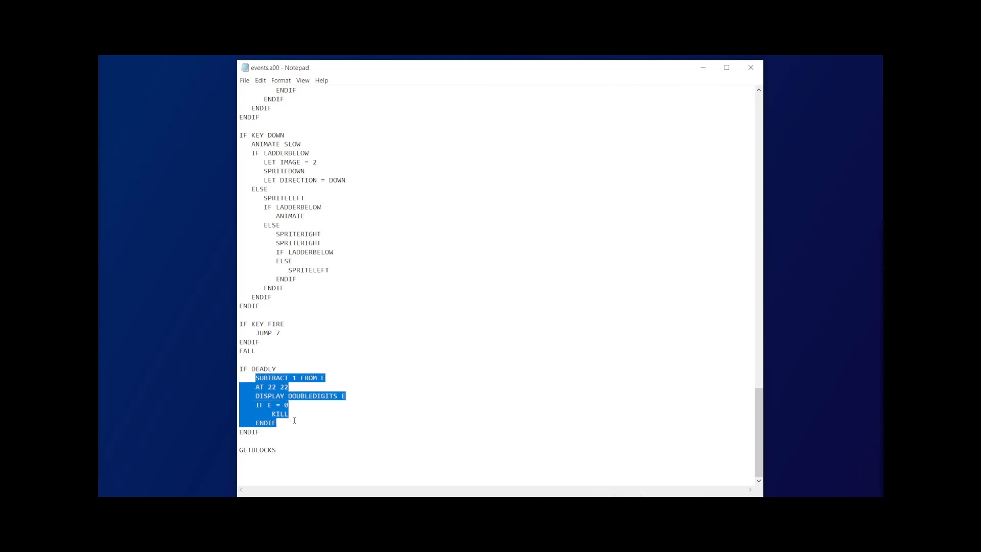
{"action": "key", "text": "ctrl+v"}
{"action": "scroll", "coordinate": [299, 361], "scroll_direction": "down", "scroll_amount": 2}
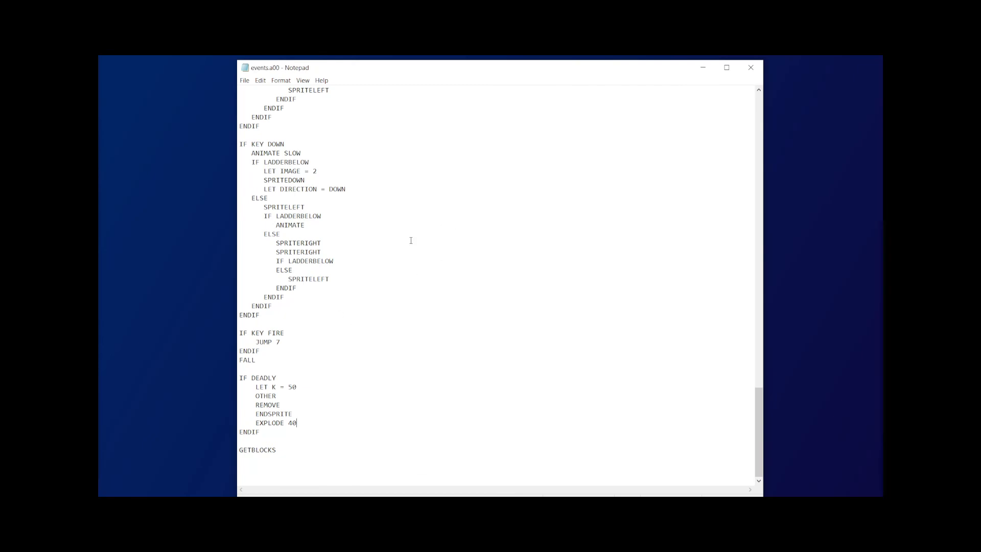
{"action": "left_click", "coordinate": [750, 67]}
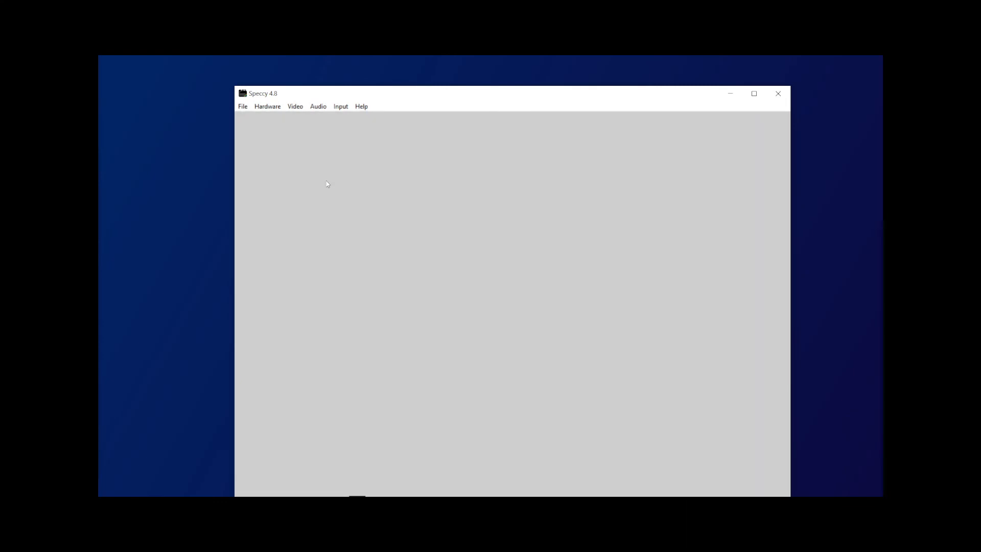
Play the game in the Speccy emulator with keyboard control, test jumping into the icicle under the long platform, and close the emulator
{"action": "key", "text": "1"}
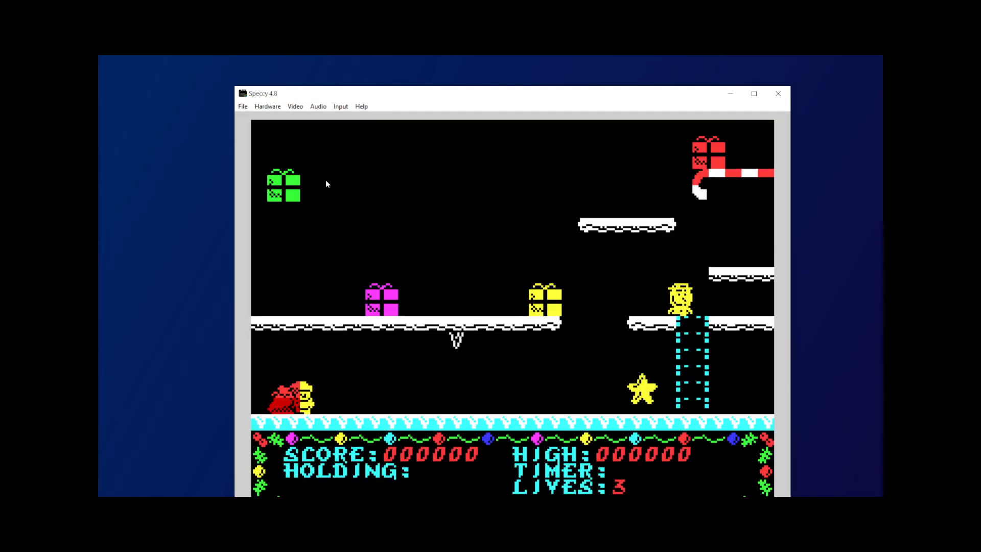
{"action": "key", "text": "p"}
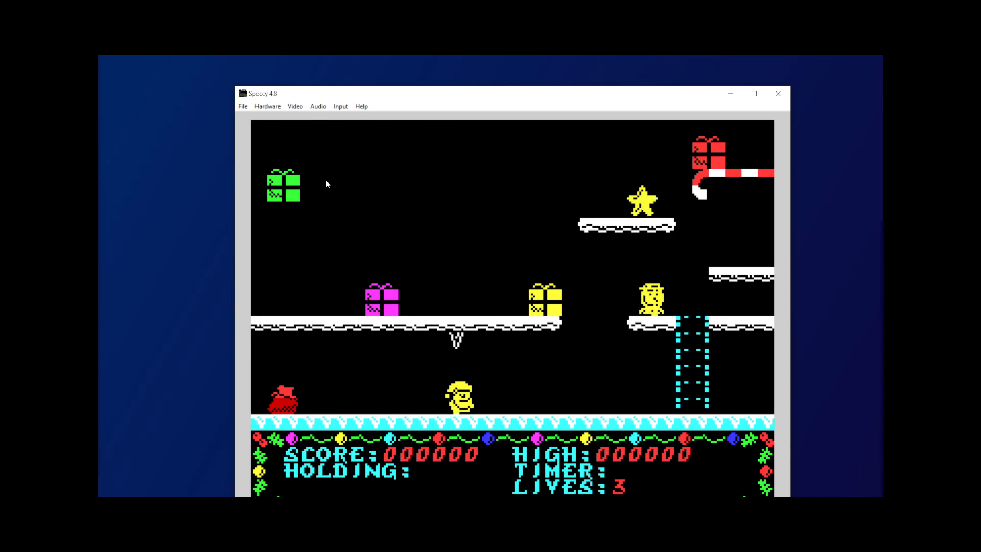
{"action": "key", "text": "space"}
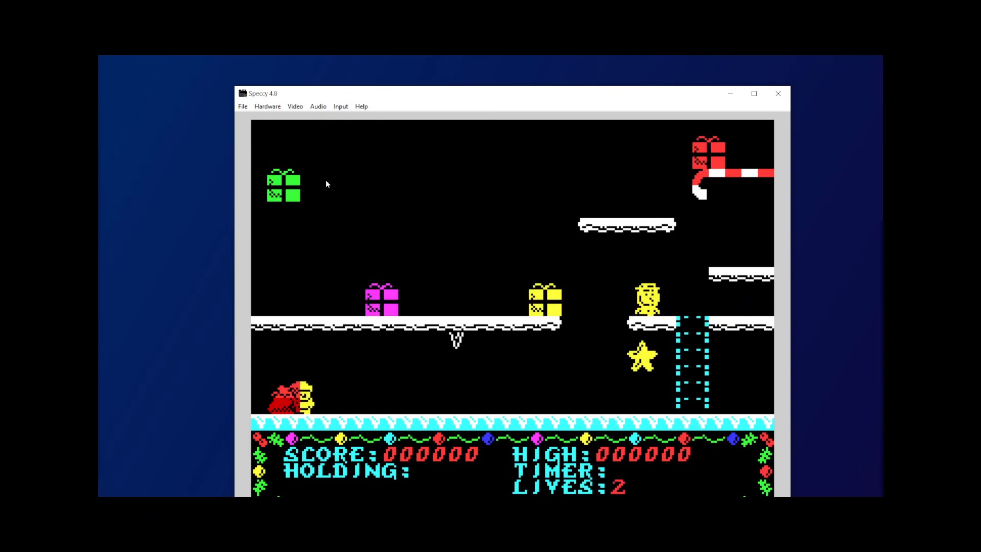
{"action": "key", "text": "p"}
{"action": "key", "text": "space"}
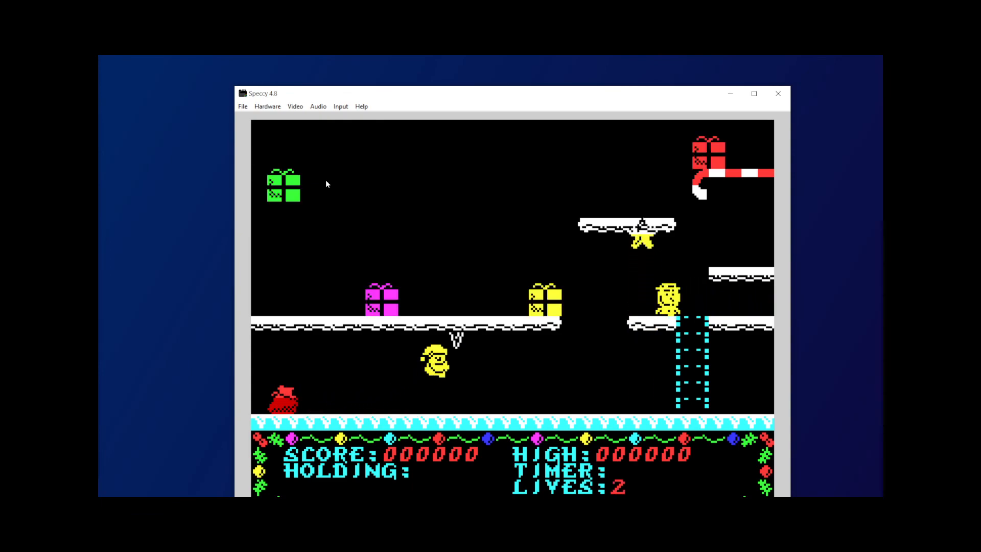
{"action": "key", "text": "o"}
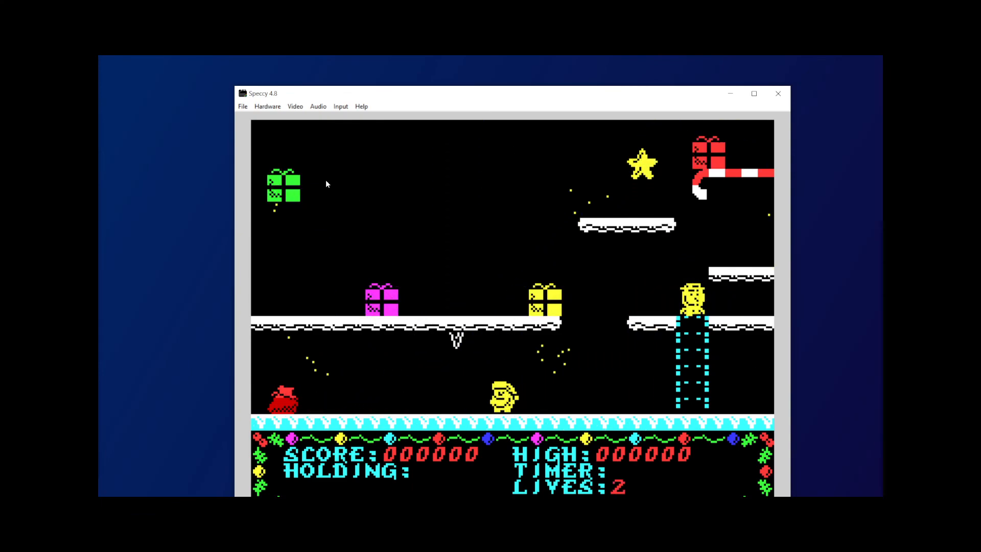
{"action": "key", "text": "p"}
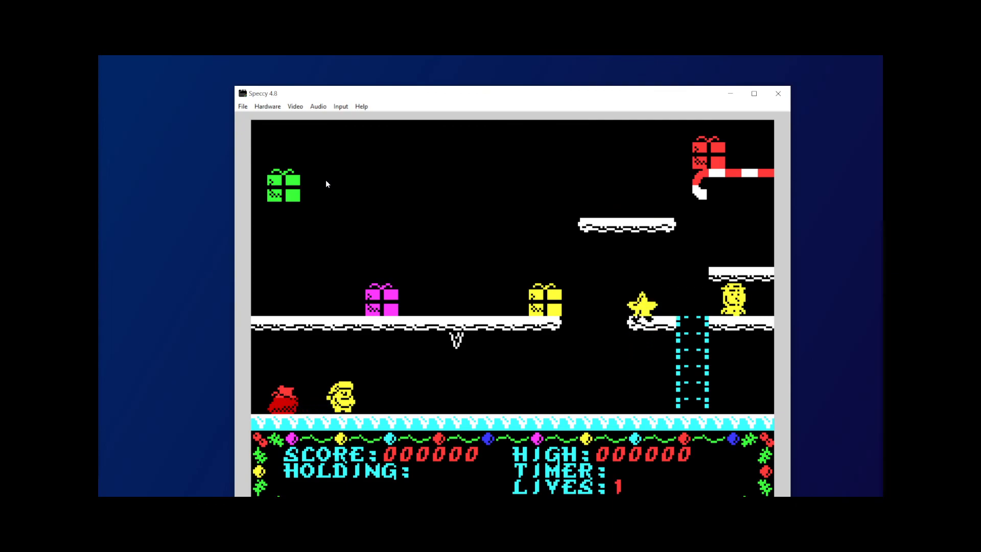
{"action": "left_click", "coordinate": [778, 95]}
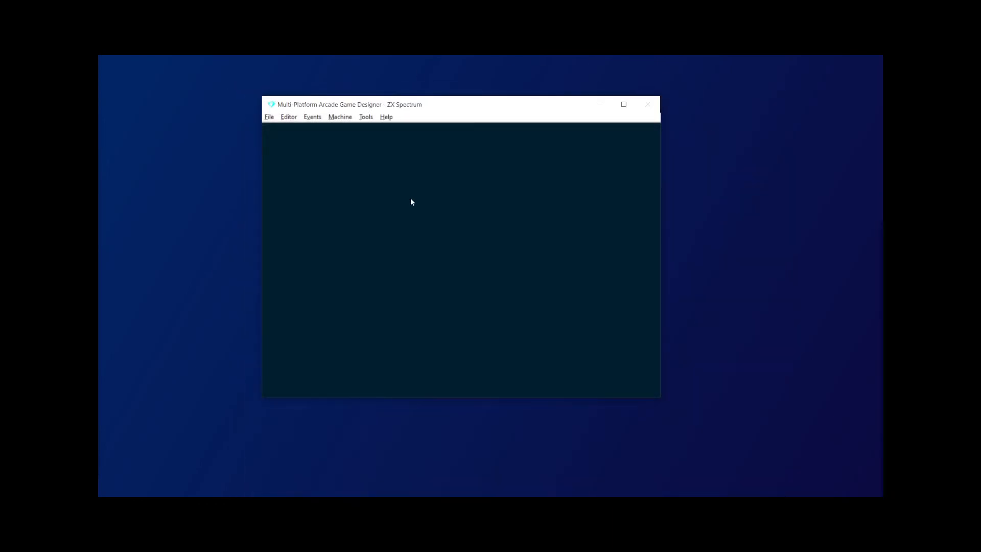
Delete the OTHER and ENDSPRITE lines from the Player event's IF DEADLY block and close the event file
{"action": "left_click", "coordinate": [311, 118]}
{"action": "mouse_move", "coordinate": [328, 118]}
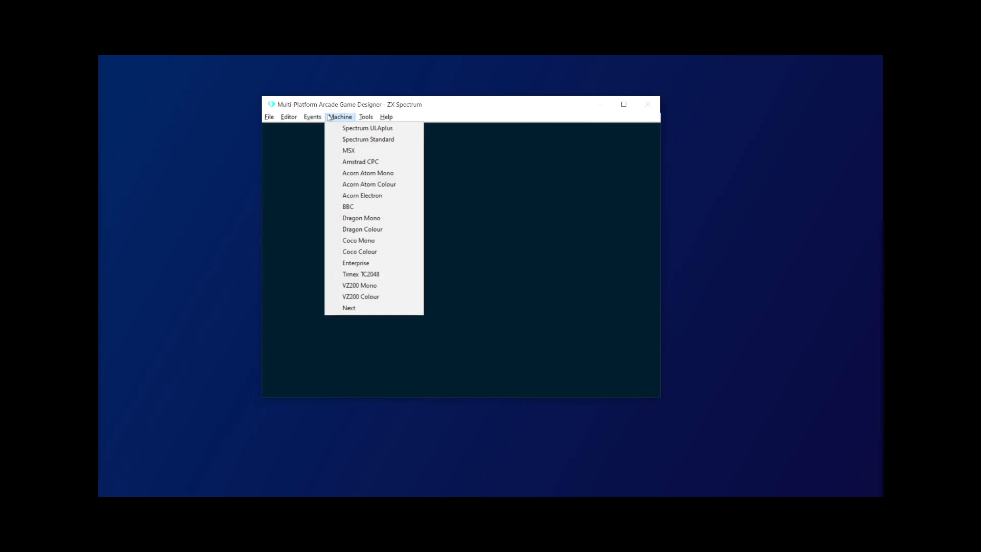
{"action": "mouse_move", "coordinate": [291, 121]}
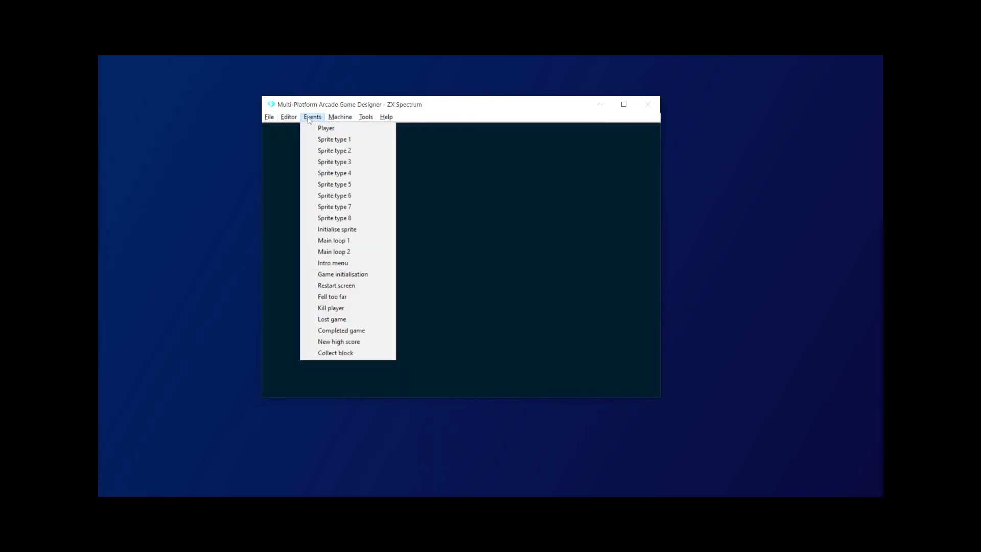
{"action": "left_click", "coordinate": [331, 132]}
{"action": "scroll", "coordinate": [372, 300], "scroll_direction": "down", "scroll_amount": 20}
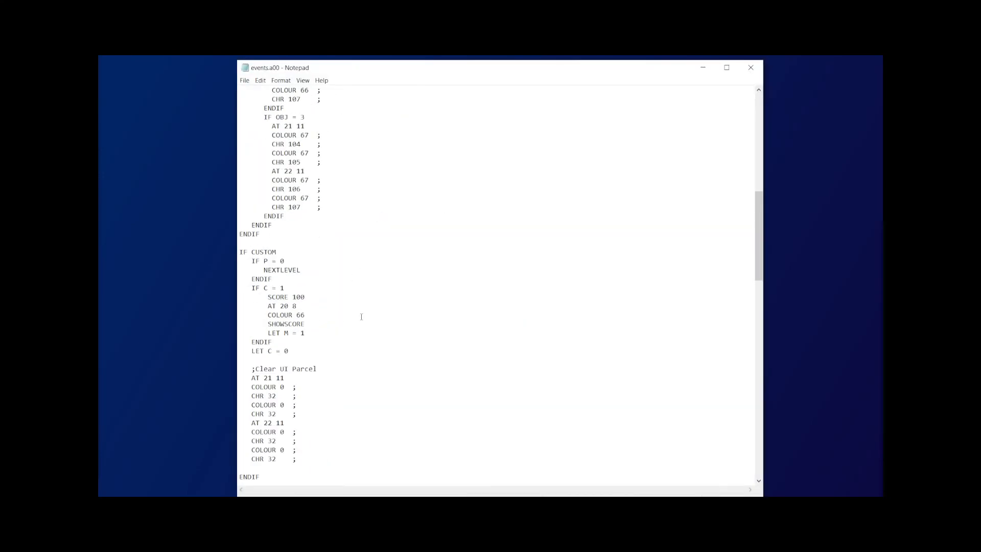
{"action": "scroll", "coordinate": [372, 300], "scroll_direction": "down", "scroll_amount": 6}
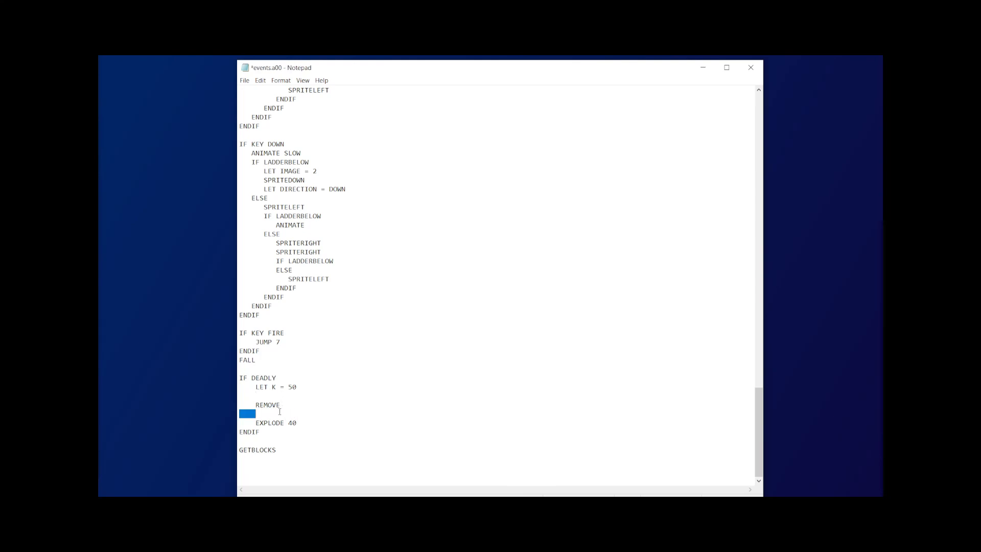
{"action": "key", "text": "BackSpace"}
{"action": "key", "text": "BackSpace"}
{"action": "key", "text": "Delete"}
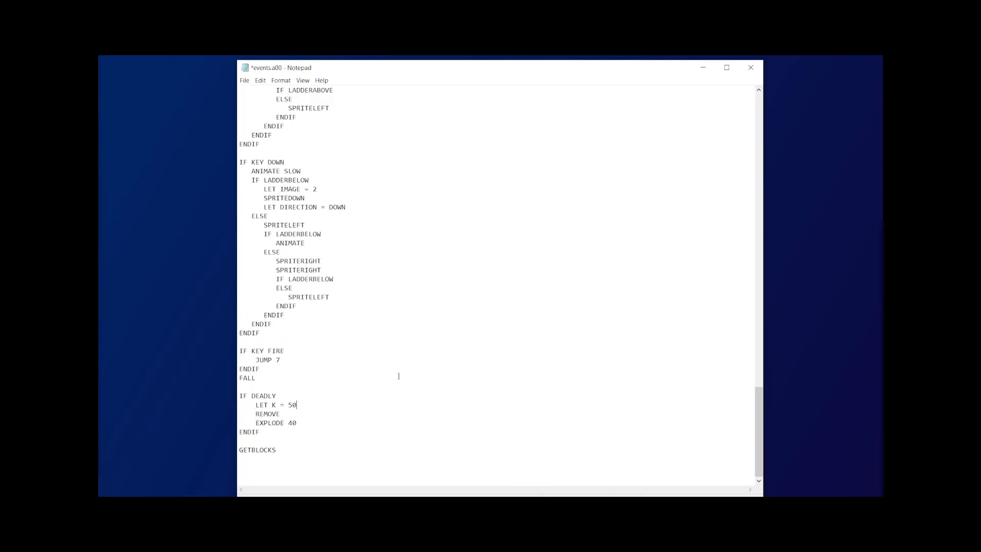
{"action": "left_click", "coordinate": [751, 68]}
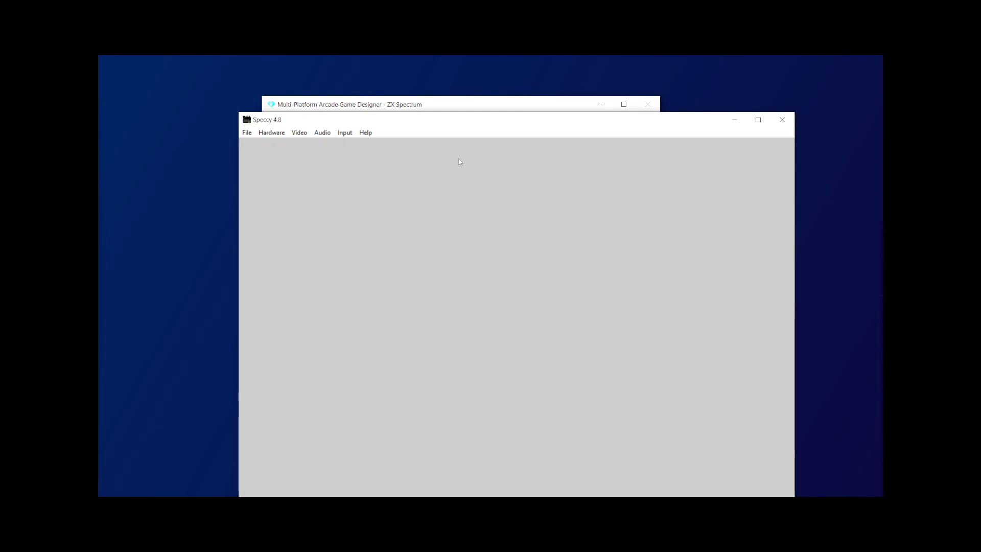
Retest the revised deadly-block code in Speccy by jumping into the icicle until all lives are lost, restart the game, and close the emulator
{"action": "key", "text": "1"}
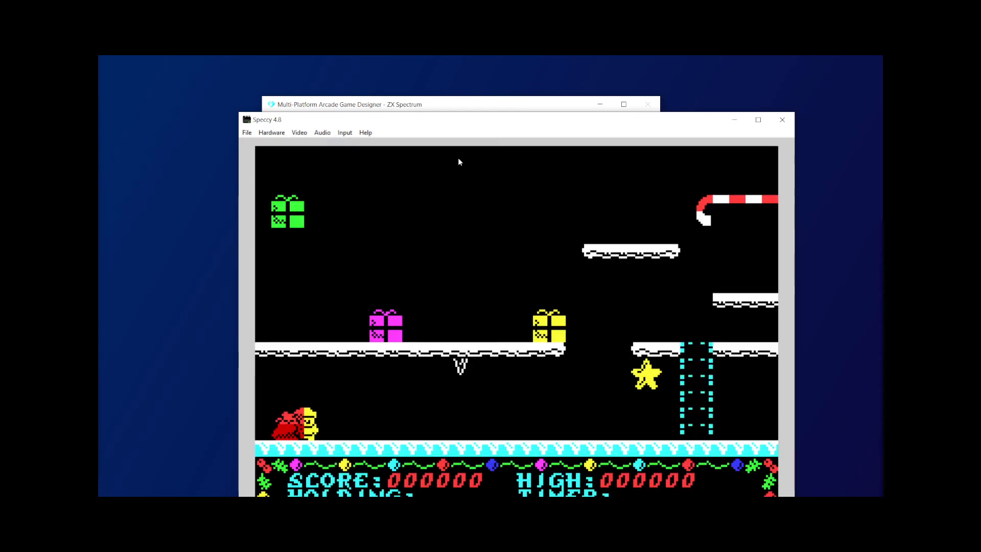
{"action": "key", "text": "p"}
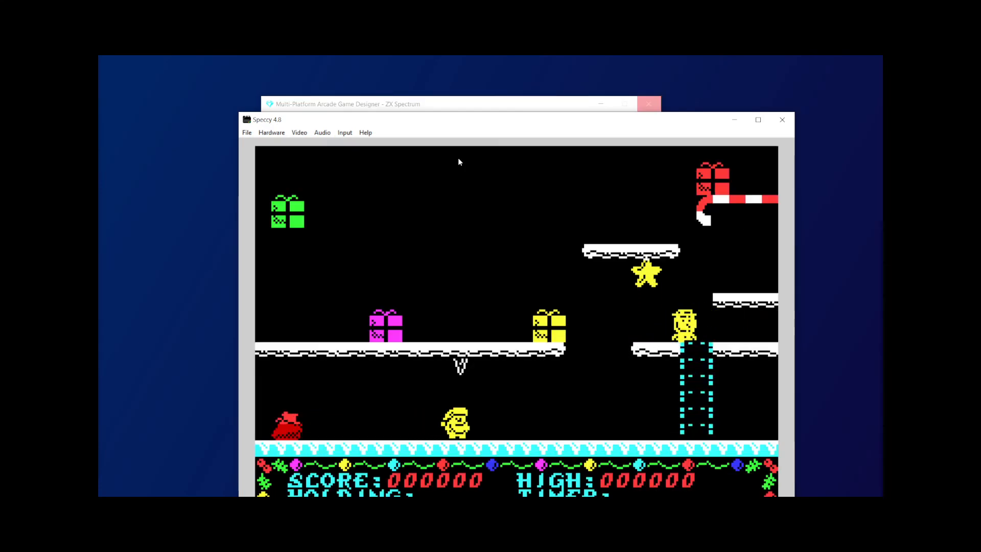
{"action": "key", "text": "space"}
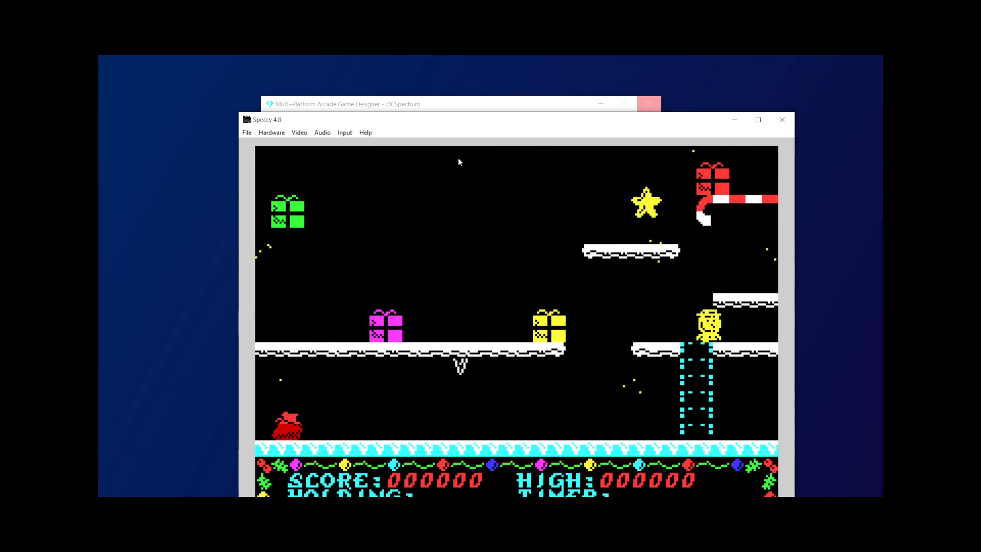
{"action": "key", "text": "p"}
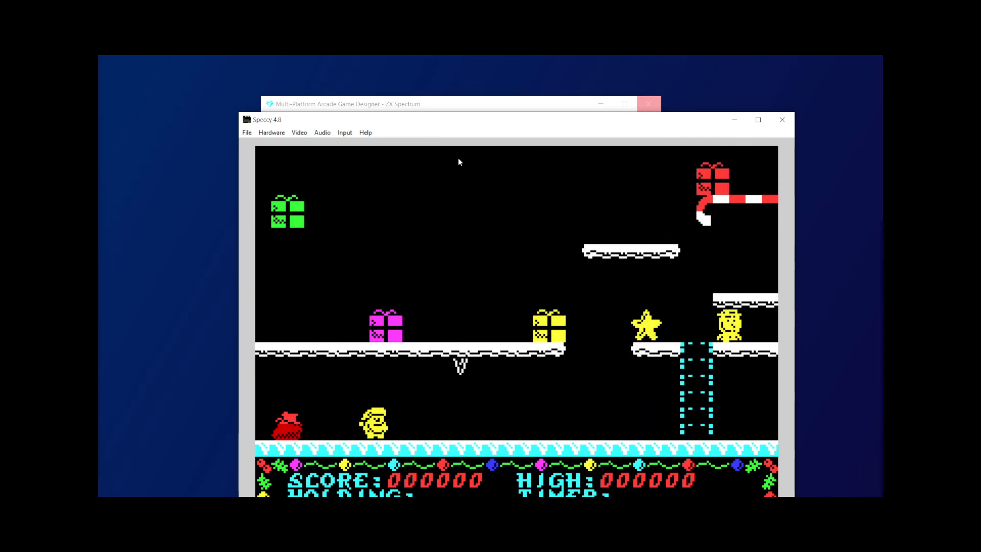
{"action": "key", "text": "space"}
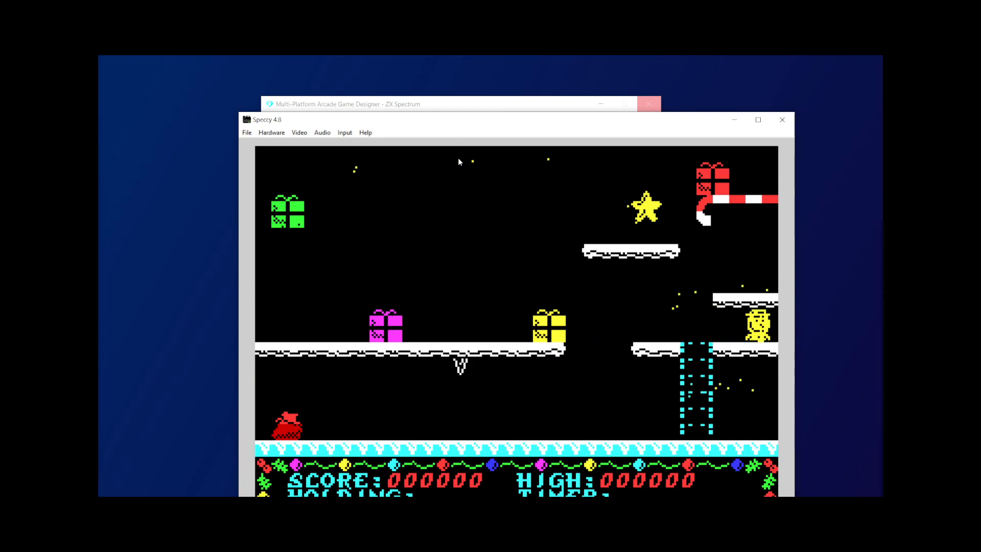
{"action": "key", "text": "p"}
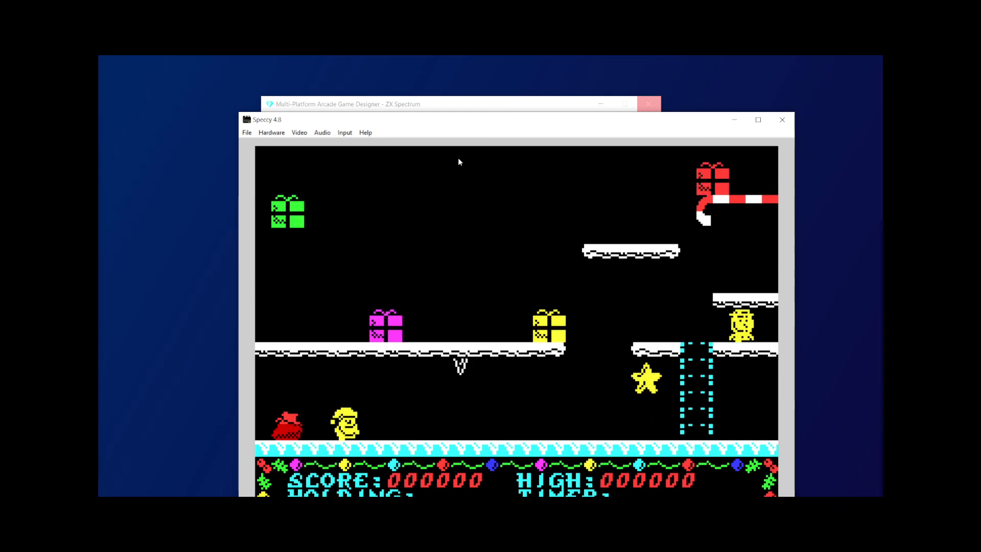
{"action": "key", "text": "space"}
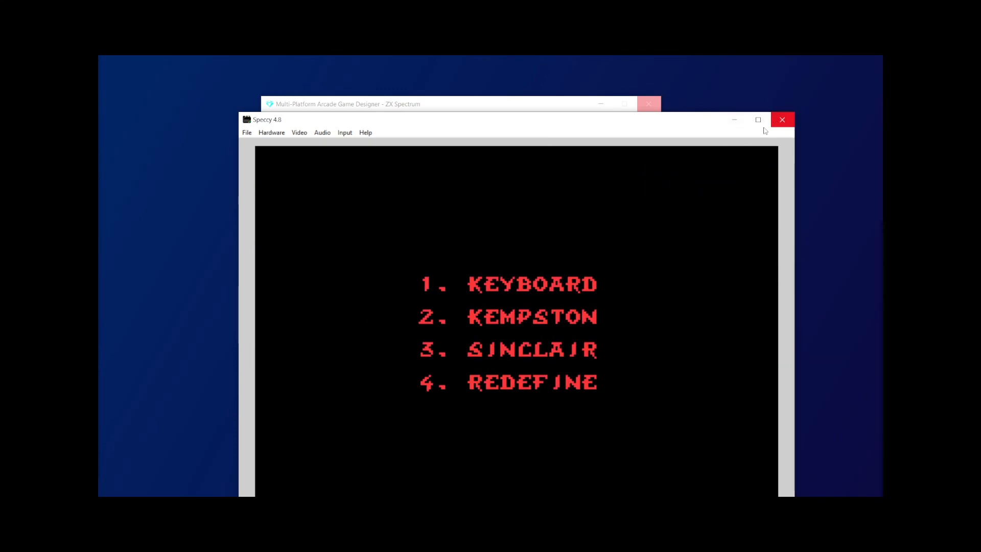
{"action": "key", "text": "1"}
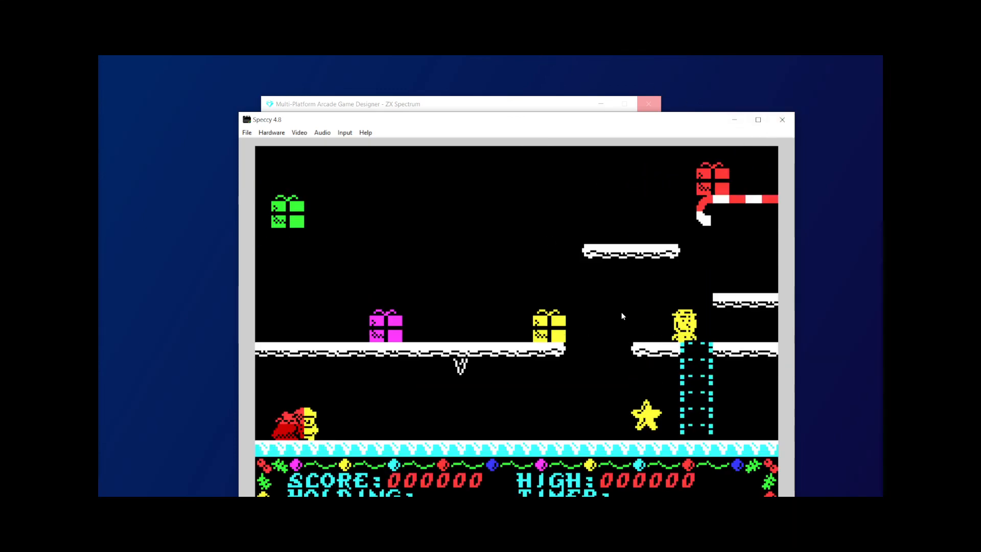
{"action": "left_click_drag", "start_coordinate": [470, 120], "coordinate": [453, 57]}
{"action": "left_click", "coordinate": [869, 60]}
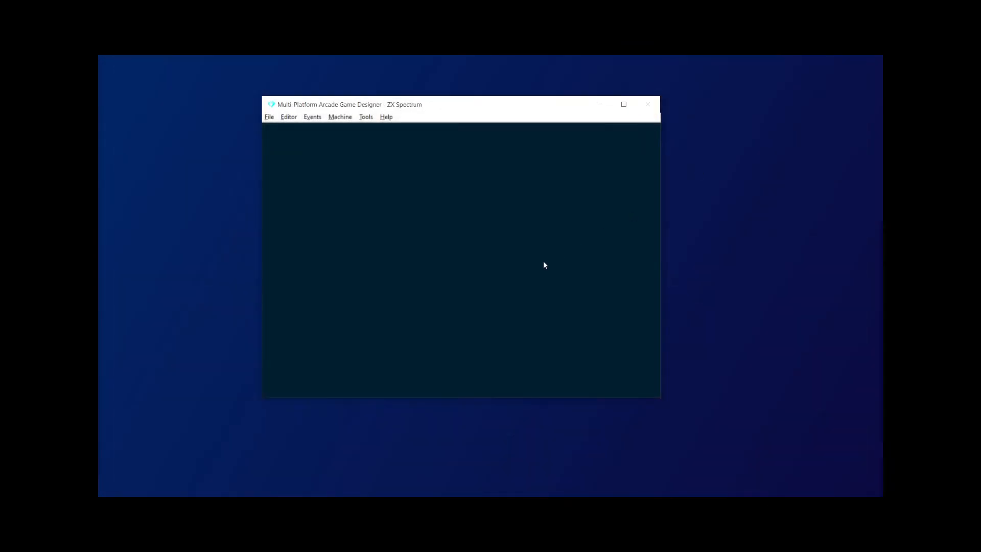